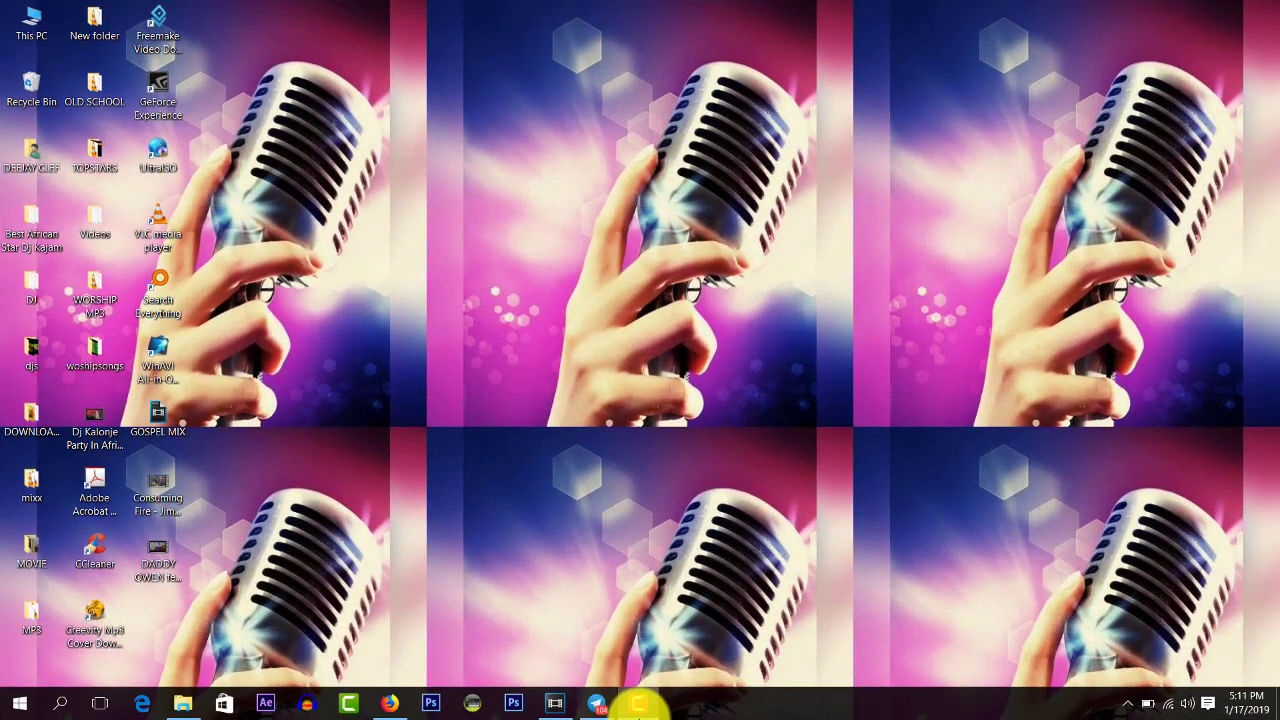
pyautogui.click(641, 709)
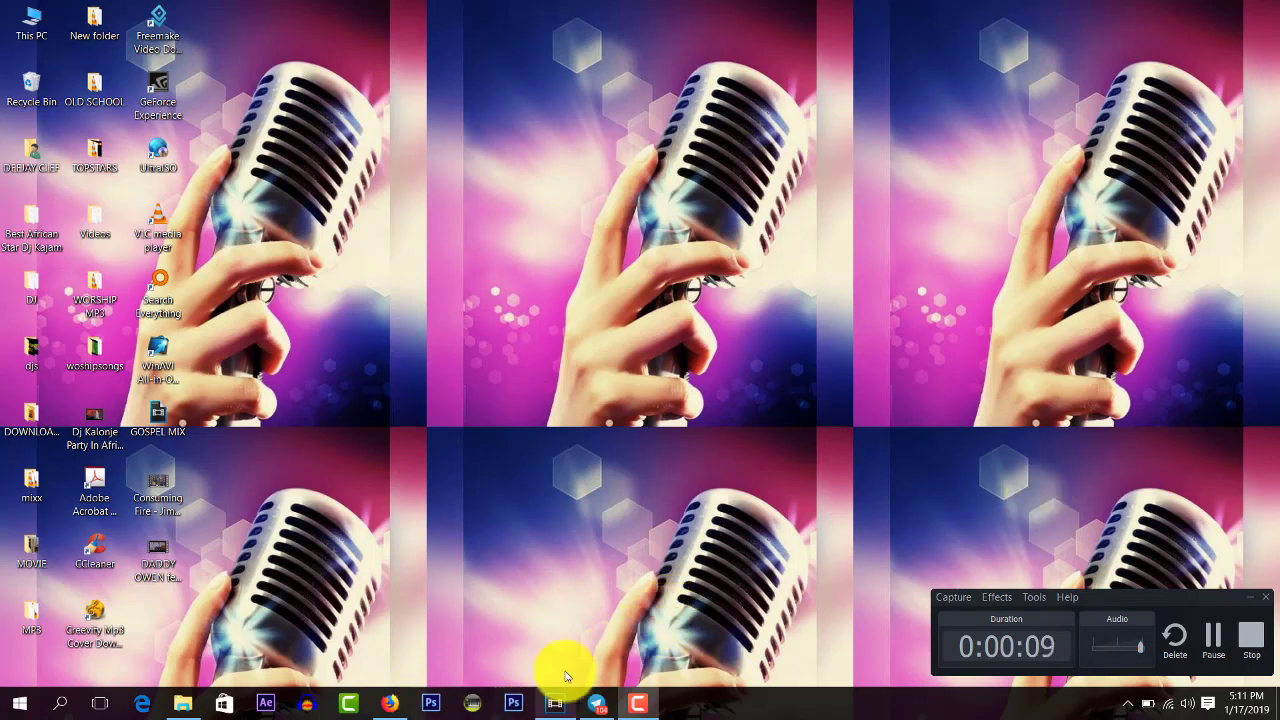
pyautogui.rightClick(552, 414)
pyautogui.click(615, 465)
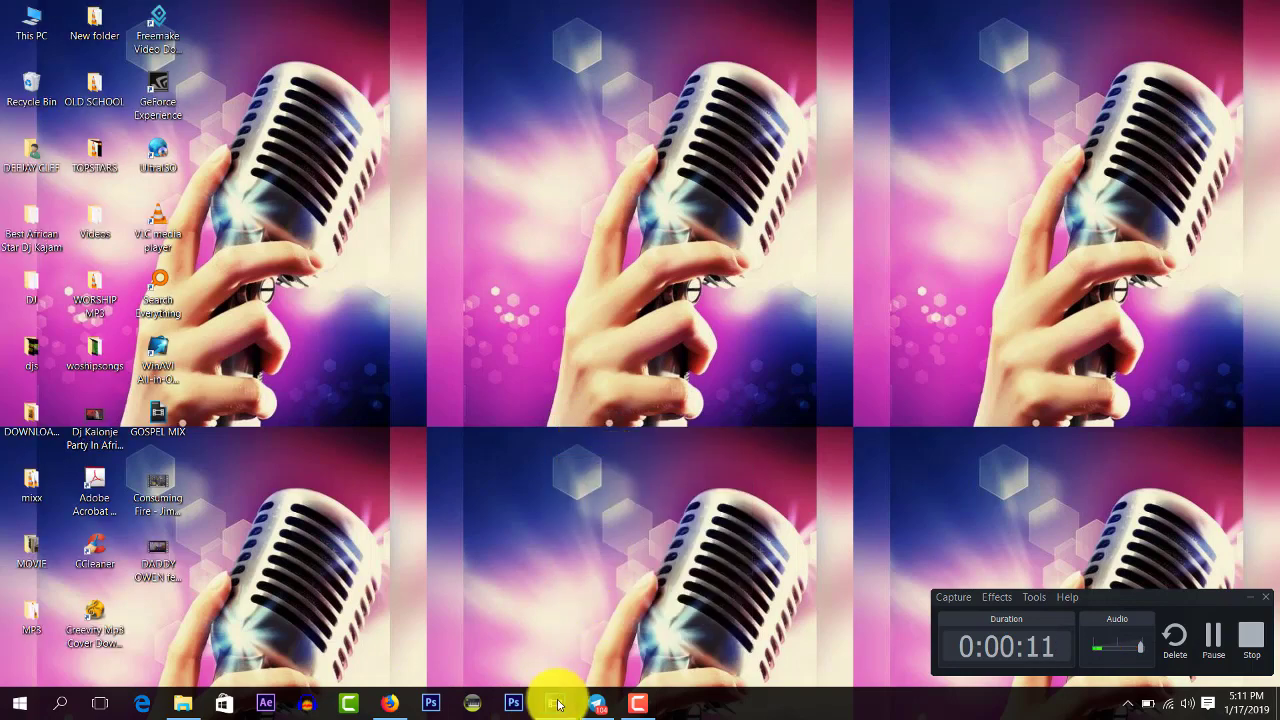
# Step: Switch to Vegas Pro and add the DADDY OWEN video from the desktop to the start of the timeline
pyautogui.click(554, 703)
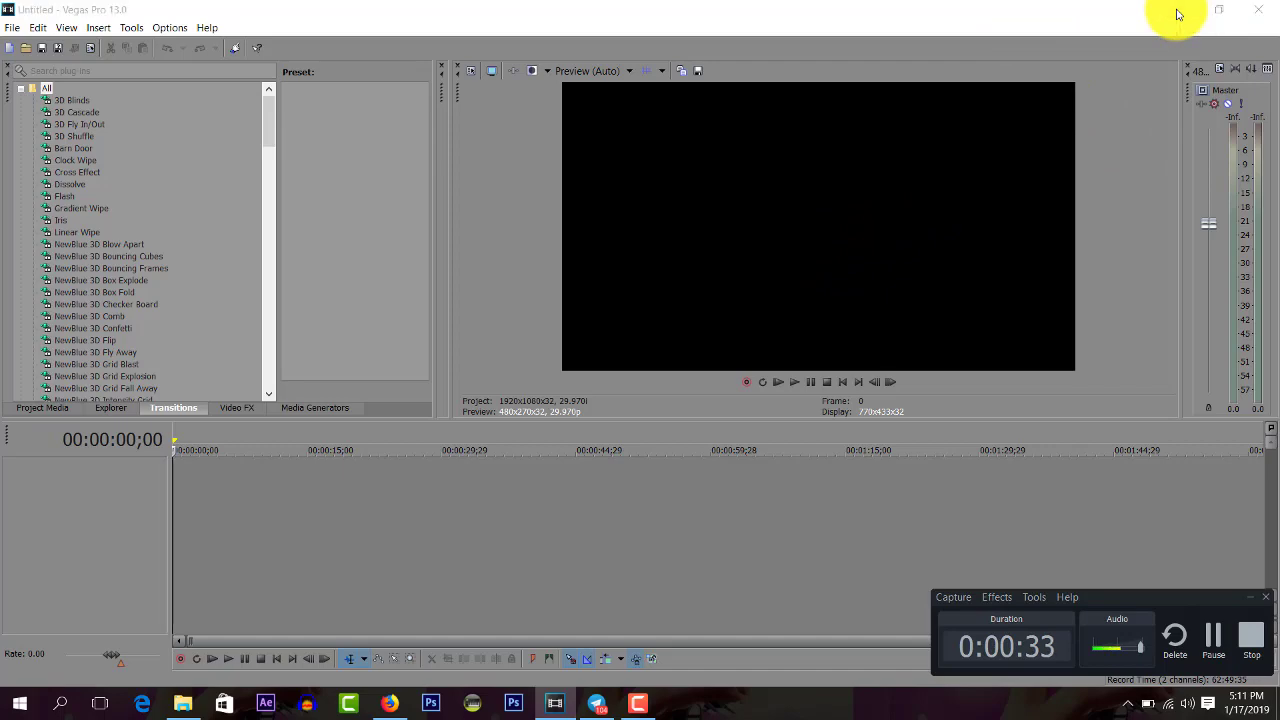
pyautogui.click(1178, 14)
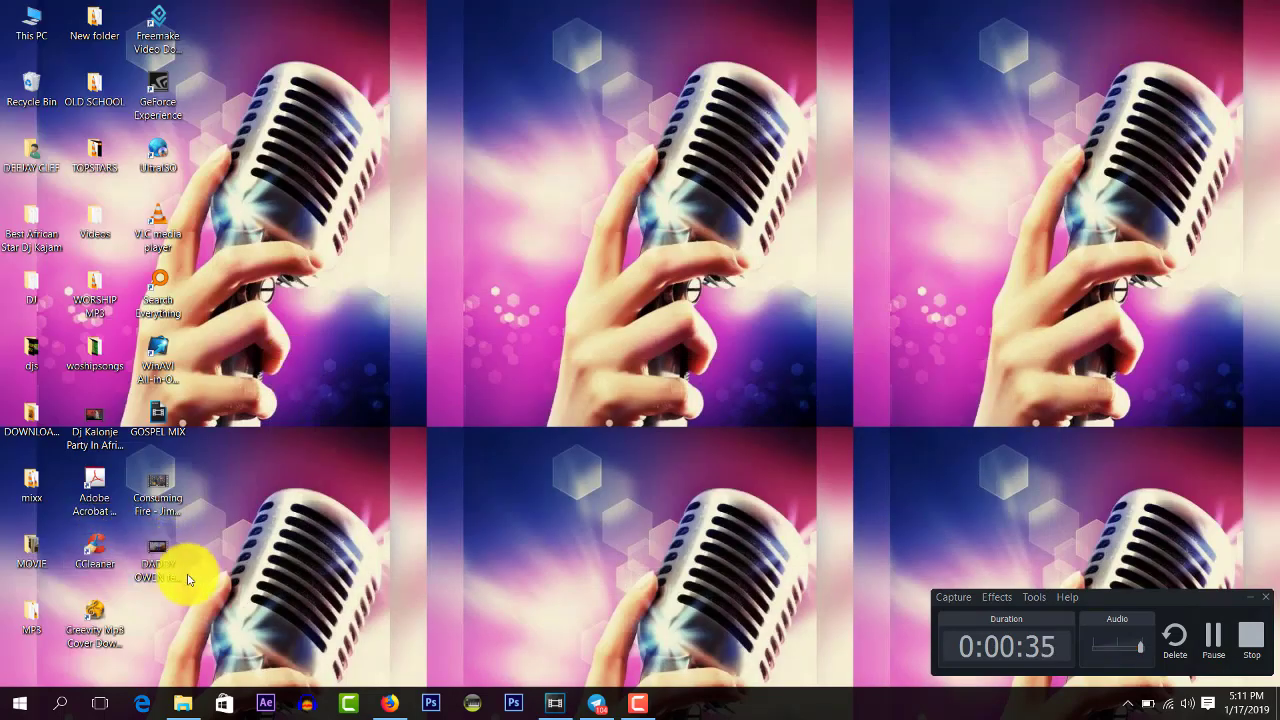
pyautogui.moveTo(163, 551); pyautogui.dragTo(529, 487)
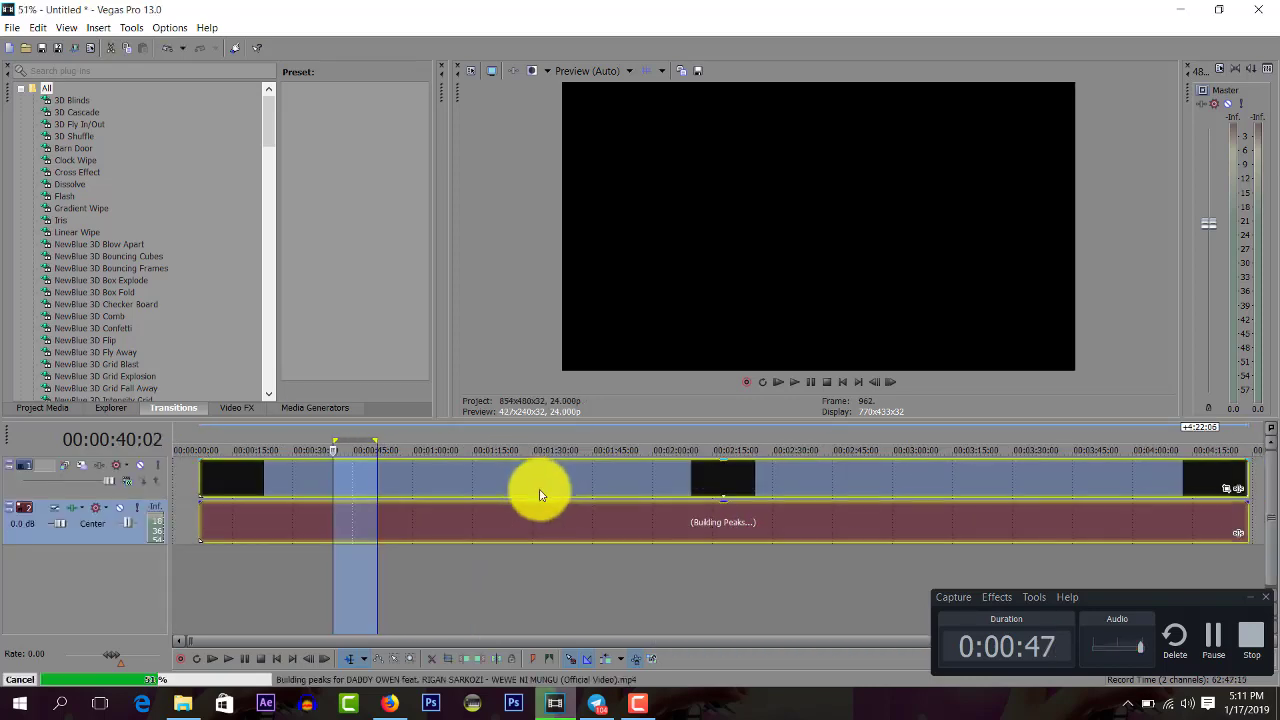
pyautogui.click(450, 636)
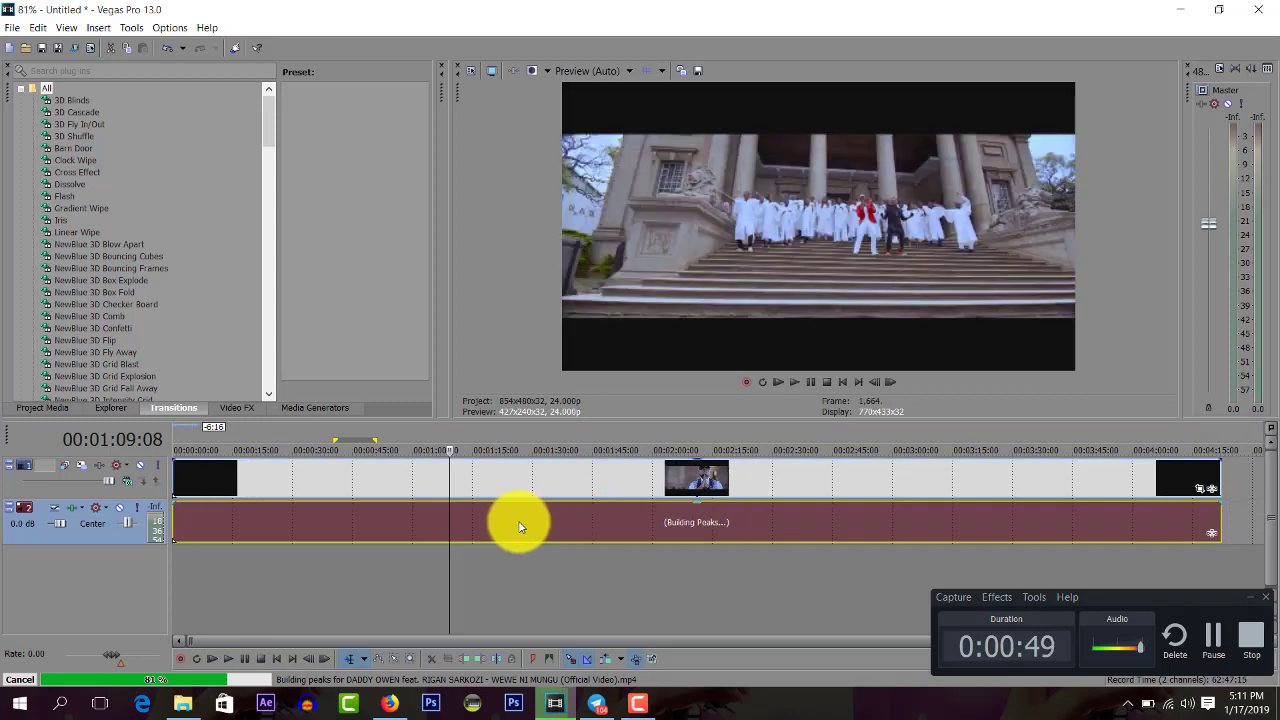
# Step: Shorten the music video clip by trimming its end to about 2:30, and play back part of its opening
pyautogui.click(277, 658)
pyautogui.moveTo(1224, 521); pyautogui.dragTo(771, 514)
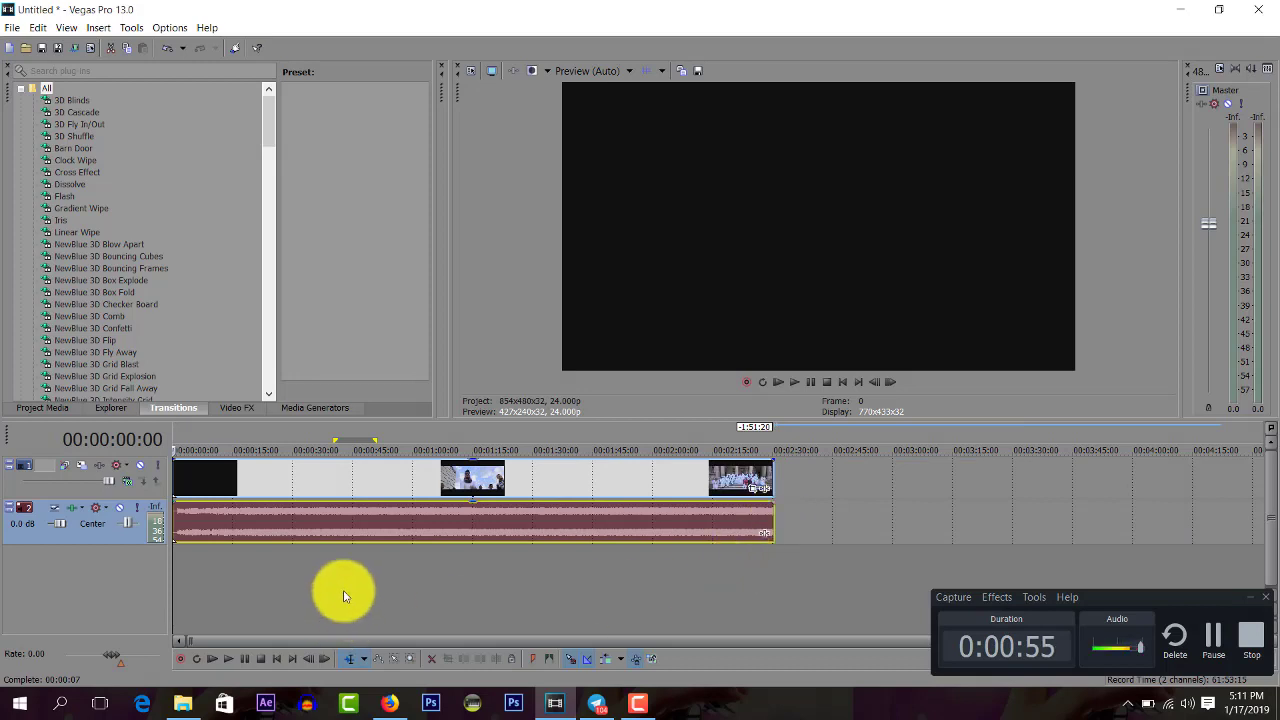
pyautogui.press('space')
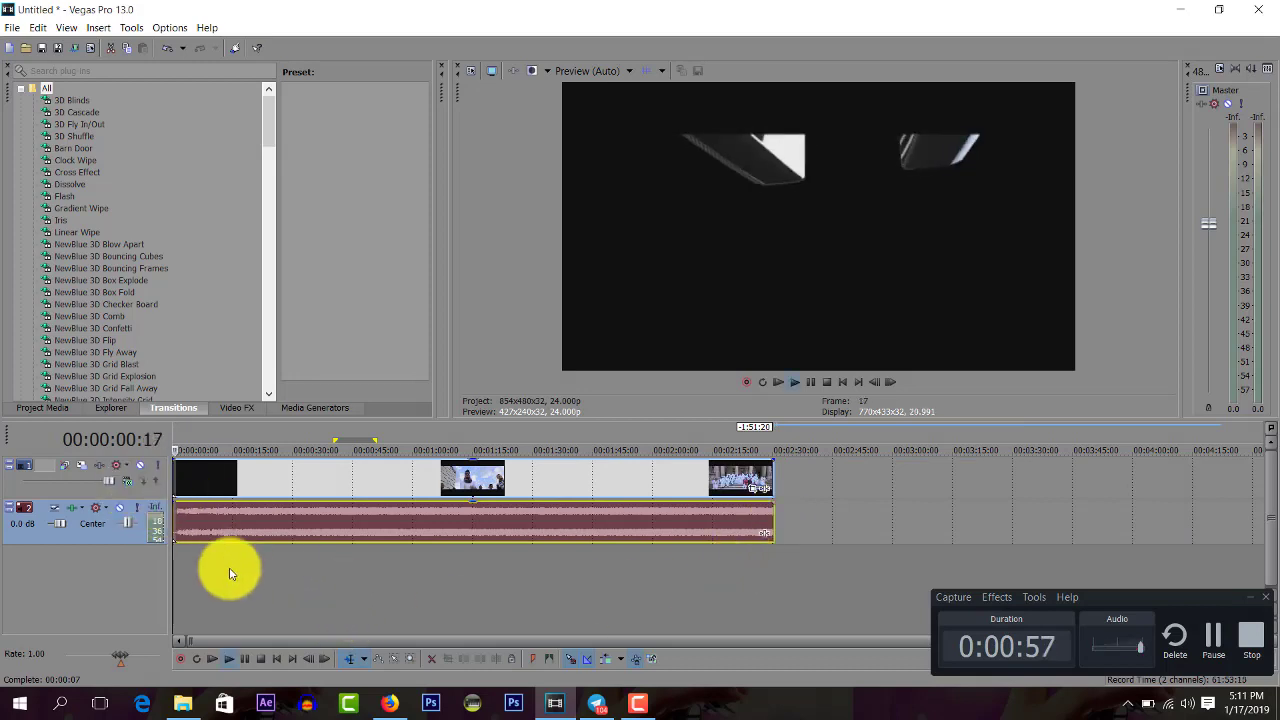
pyautogui.click(229, 573)
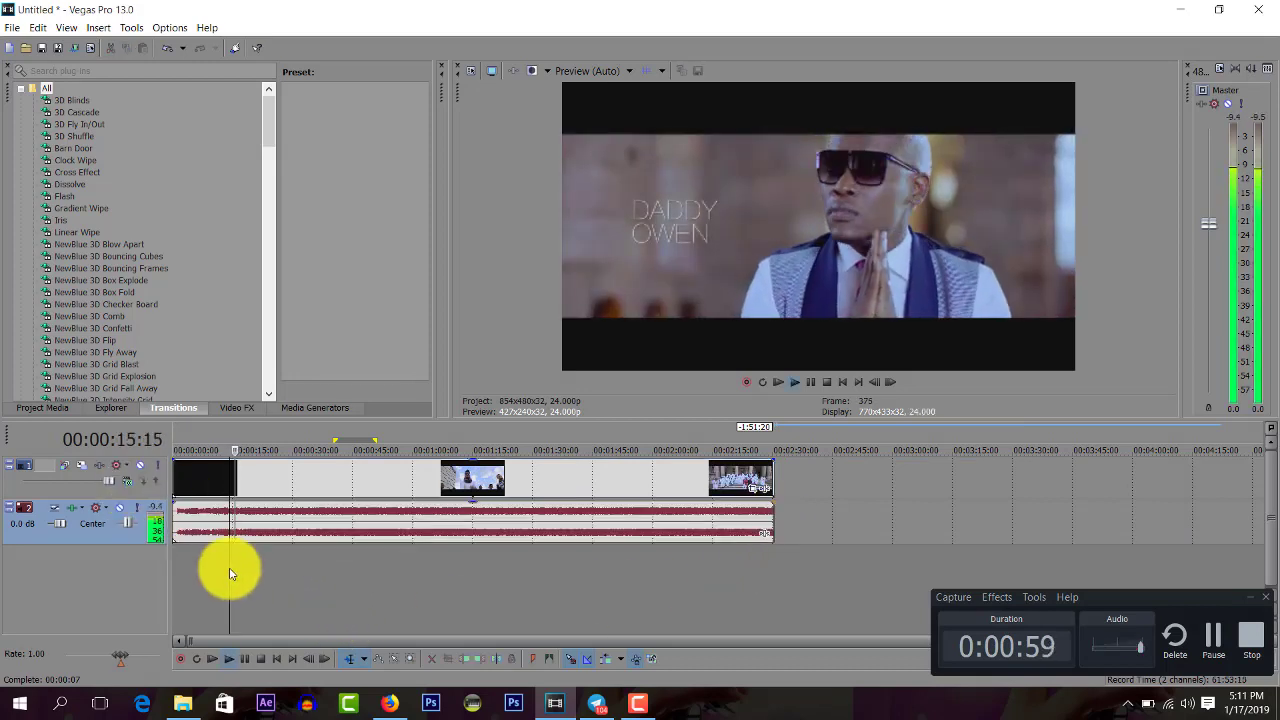
pyautogui.press('space')
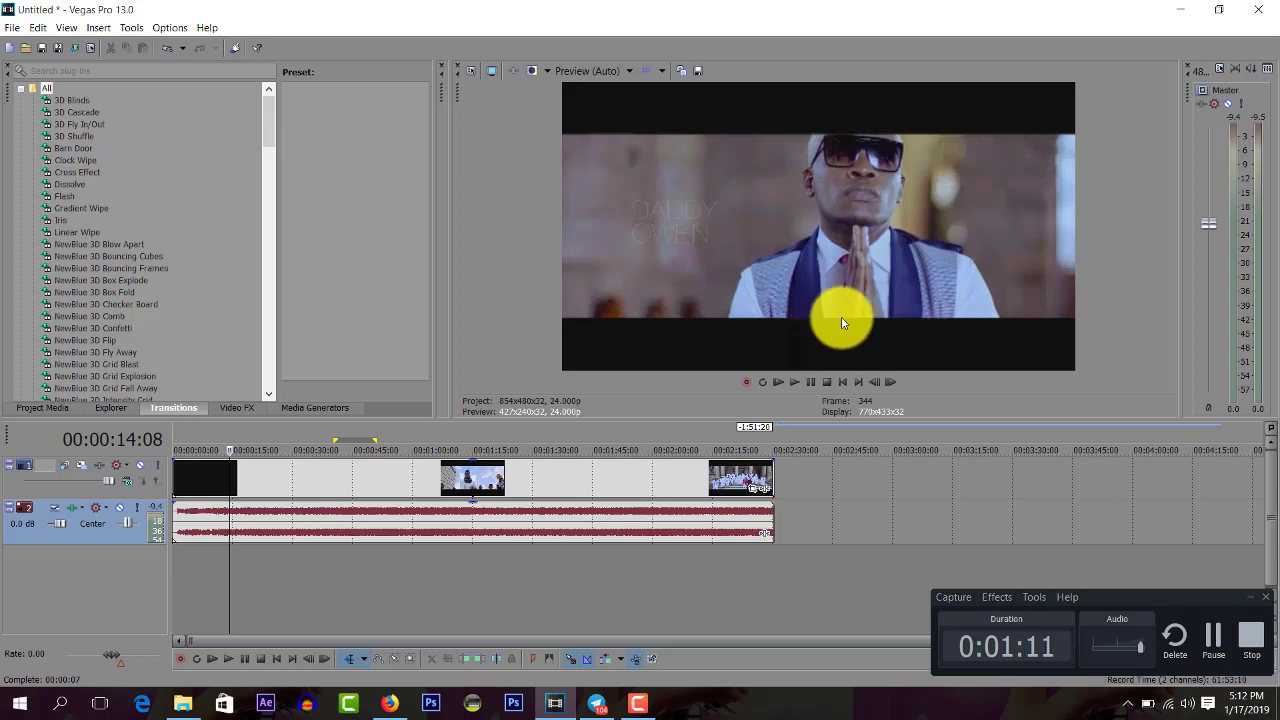
# Step: Insert an empty video track above the music video and check the clip at several points in its first minute
pyautogui.rightClick(806, 476)
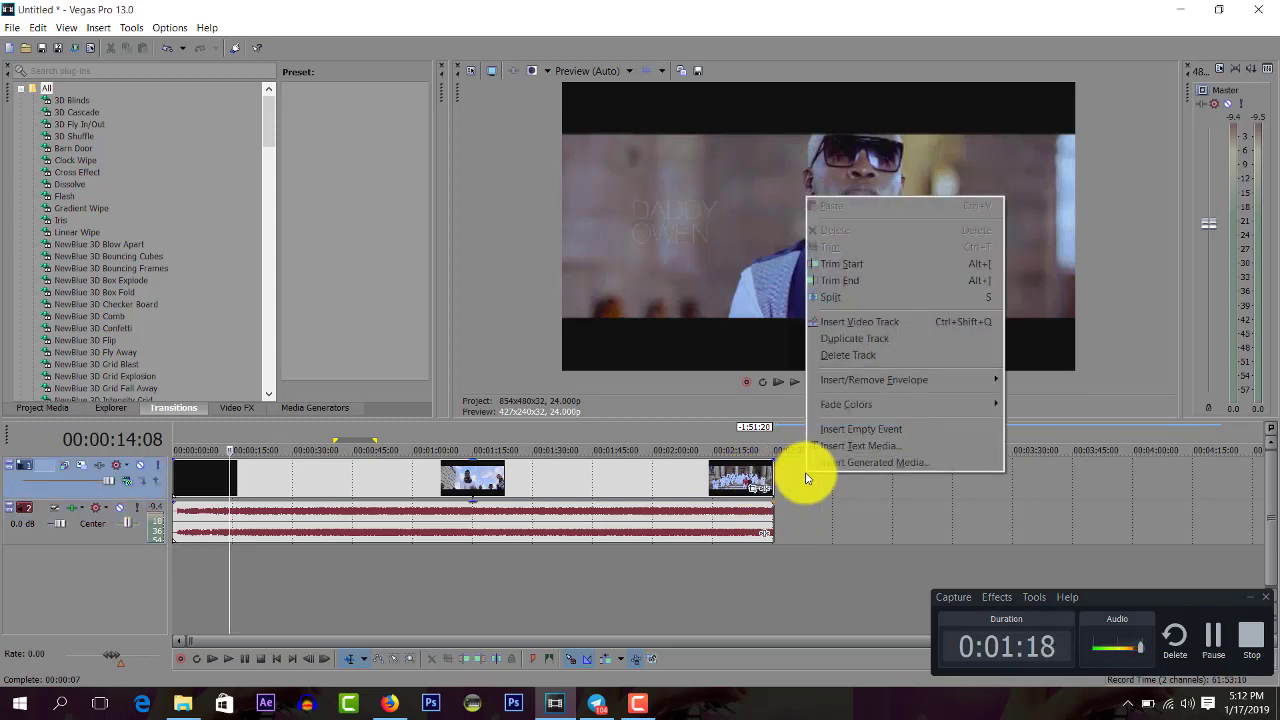
pyautogui.click(906, 322)
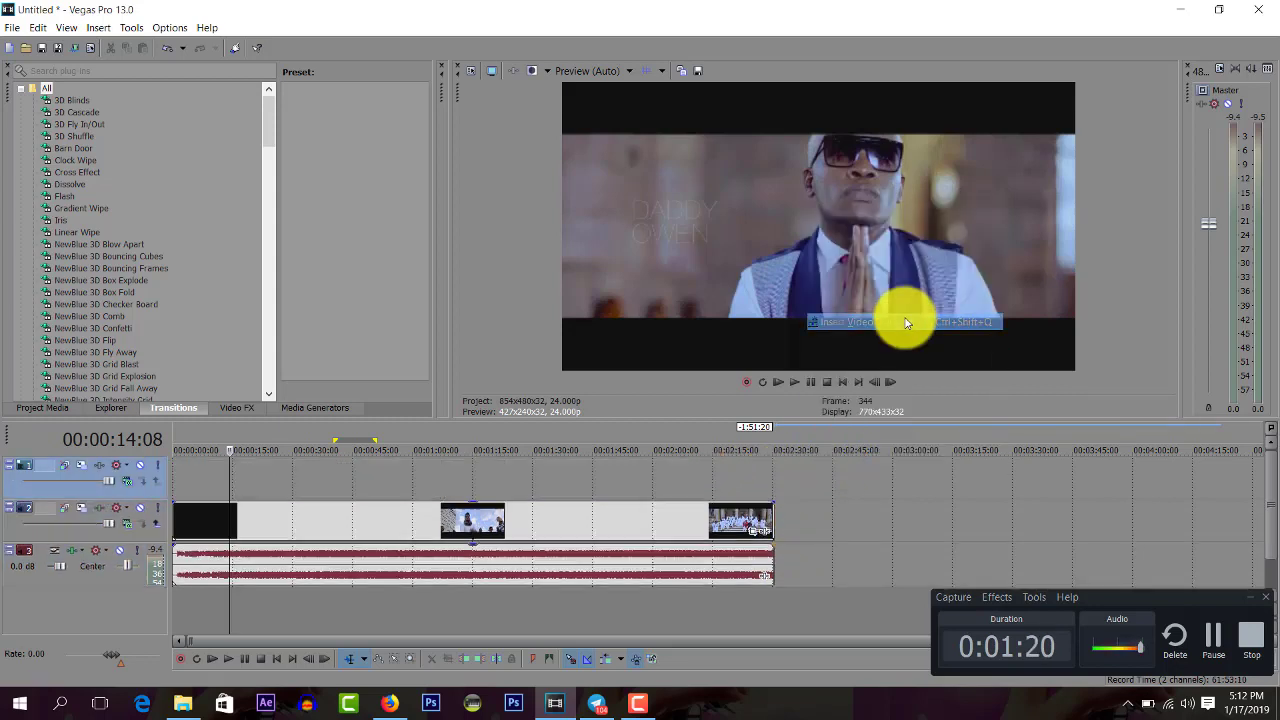
pyautogui.click(243, 475)
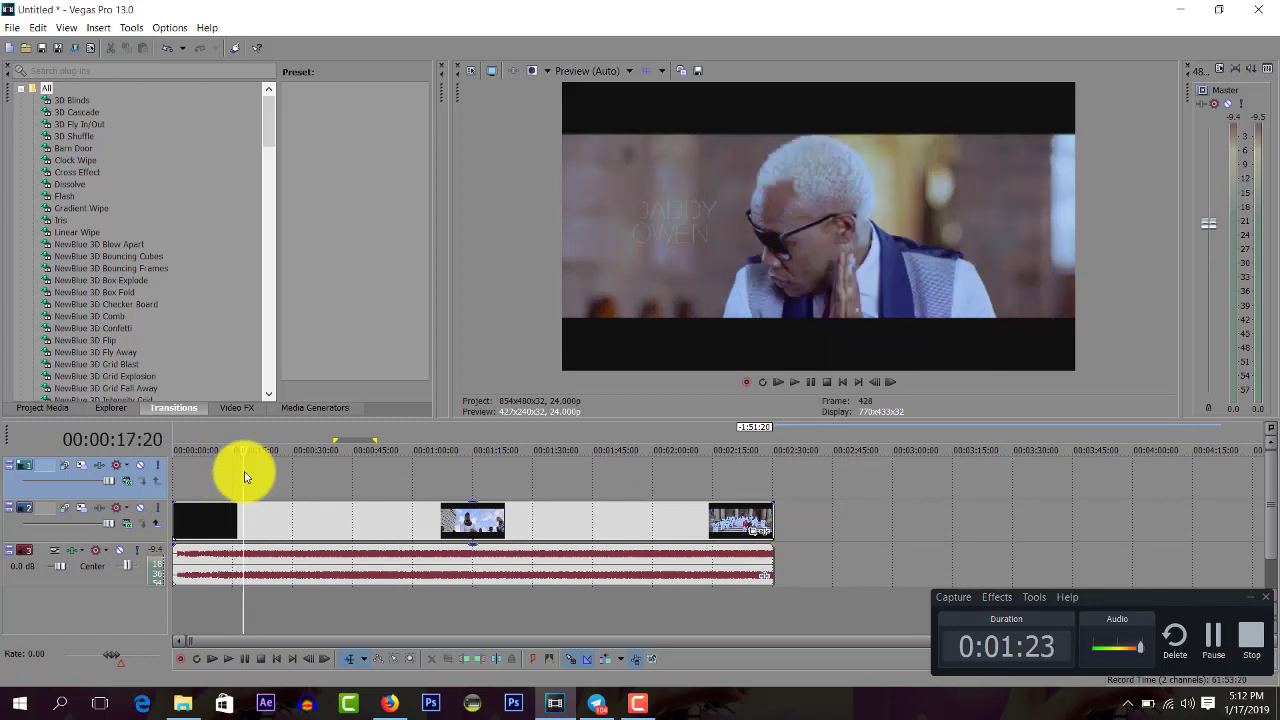
pyautogui.click(316, 472)
pyautogui.click(275, 474)
pyautogui.click(308, 471)
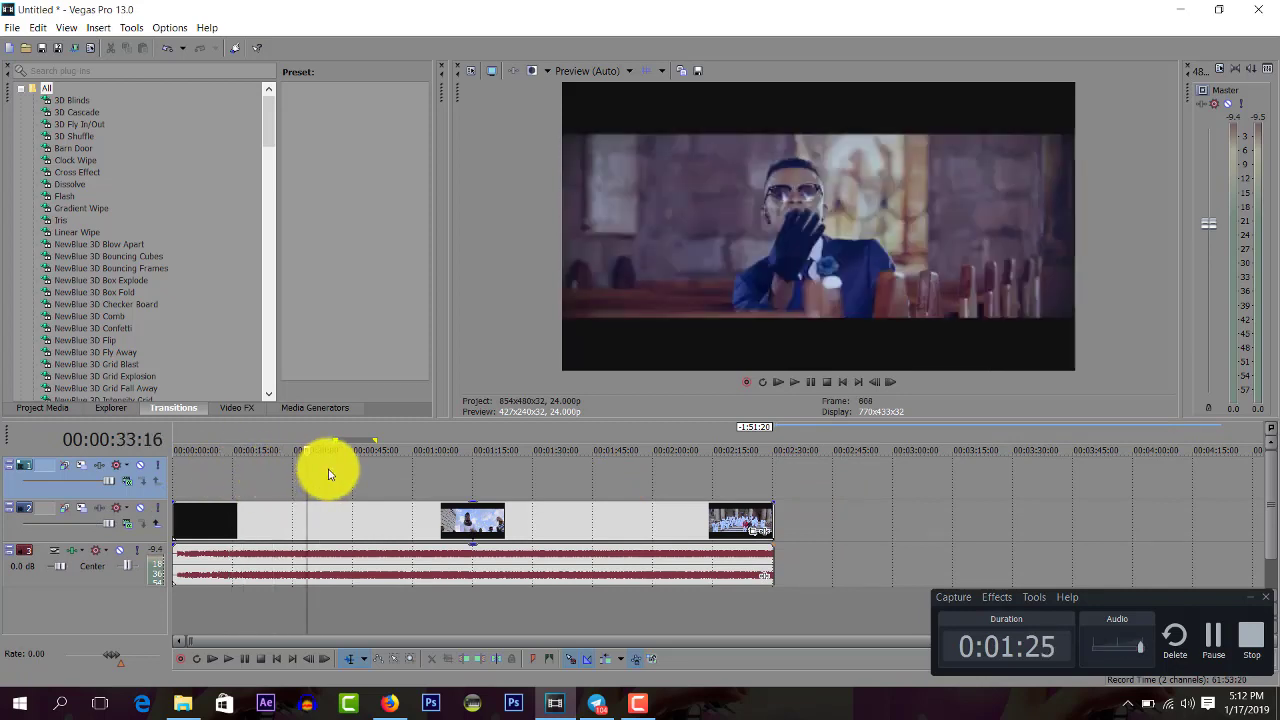
pyautogui.click(489, 477)
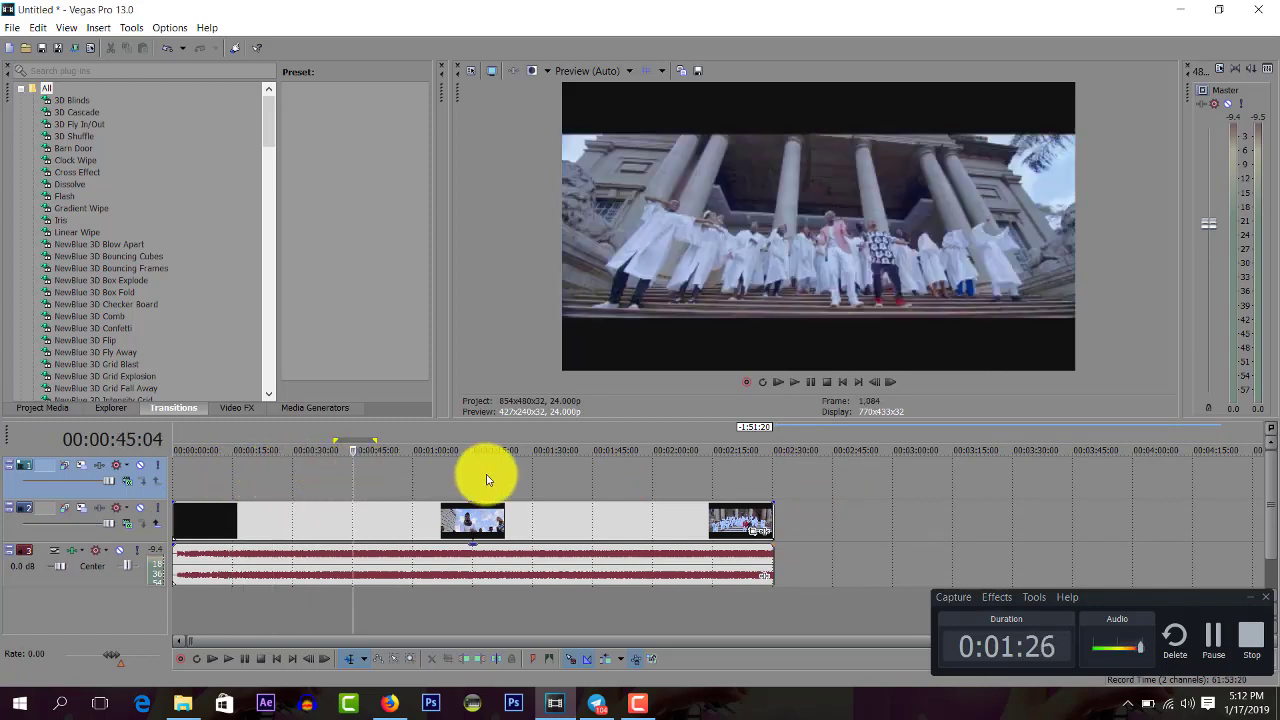
pyautogui.click(383, 464)
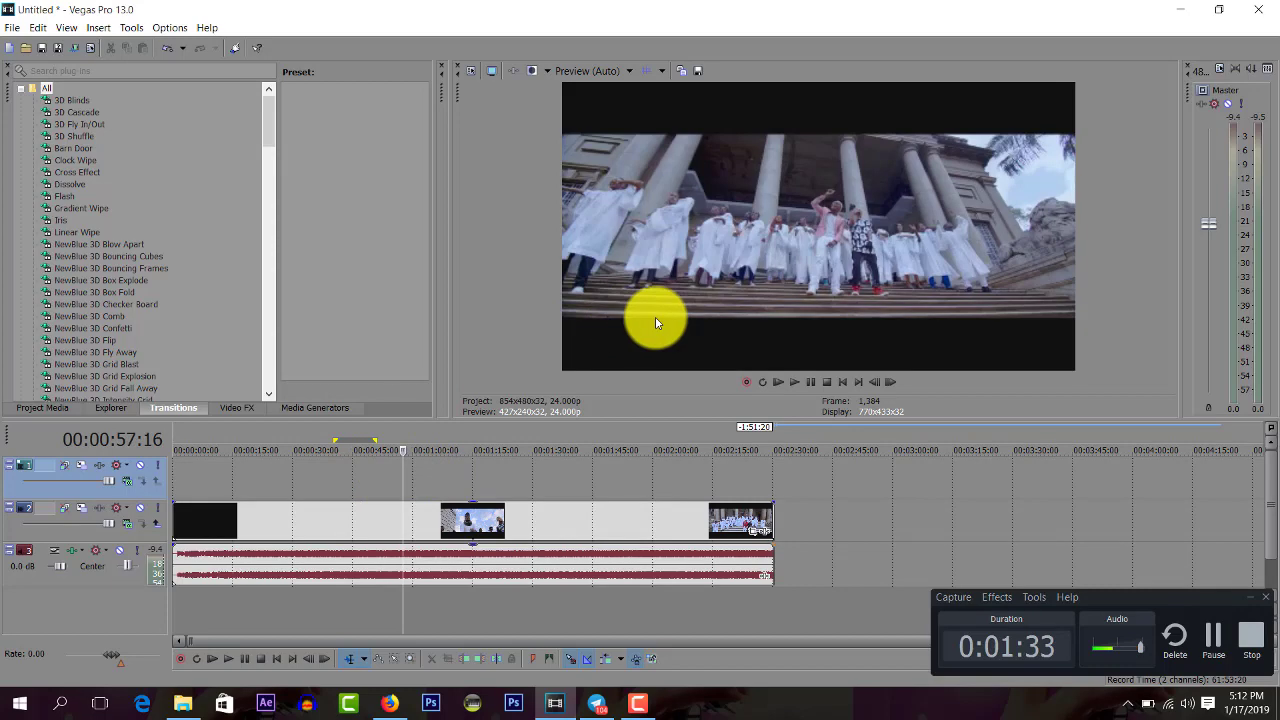
# Step: Switch to File Explorer and select the CLEFF COMPRESSED video in the CLEF ANIMATIONS folder
pyautogui.click(1178, 9)
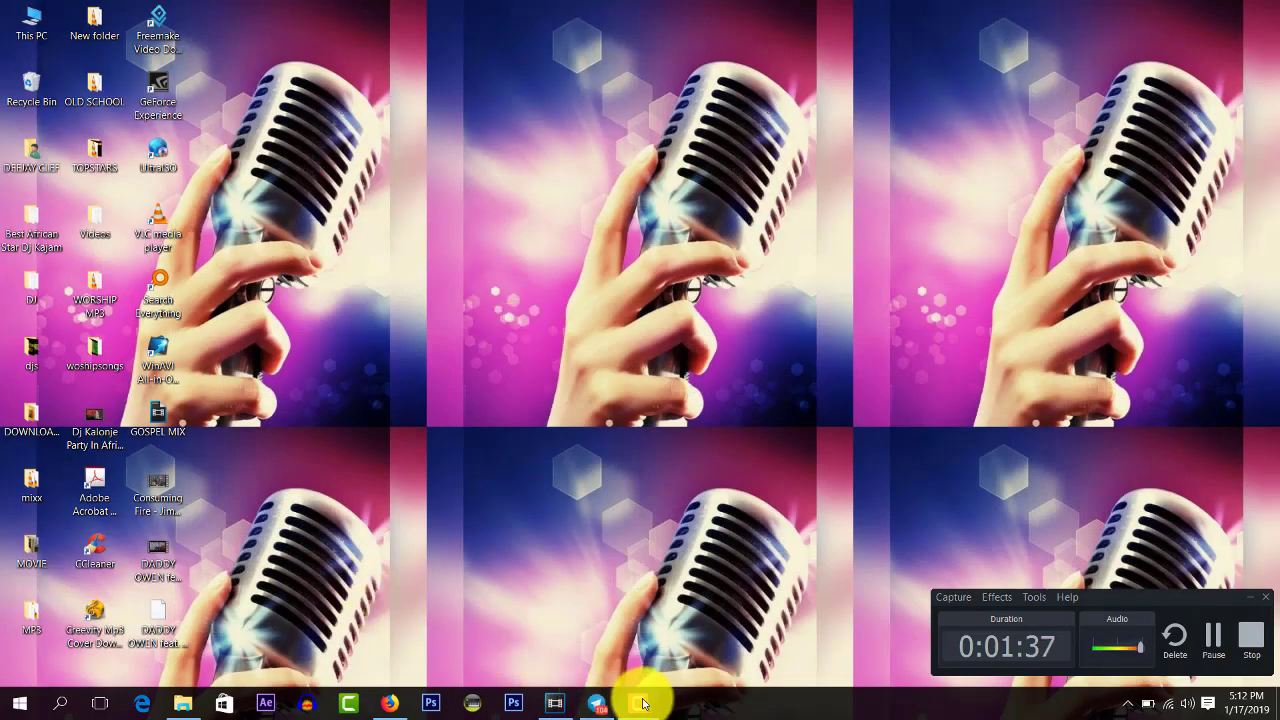
pyautogui.click(172, 708)
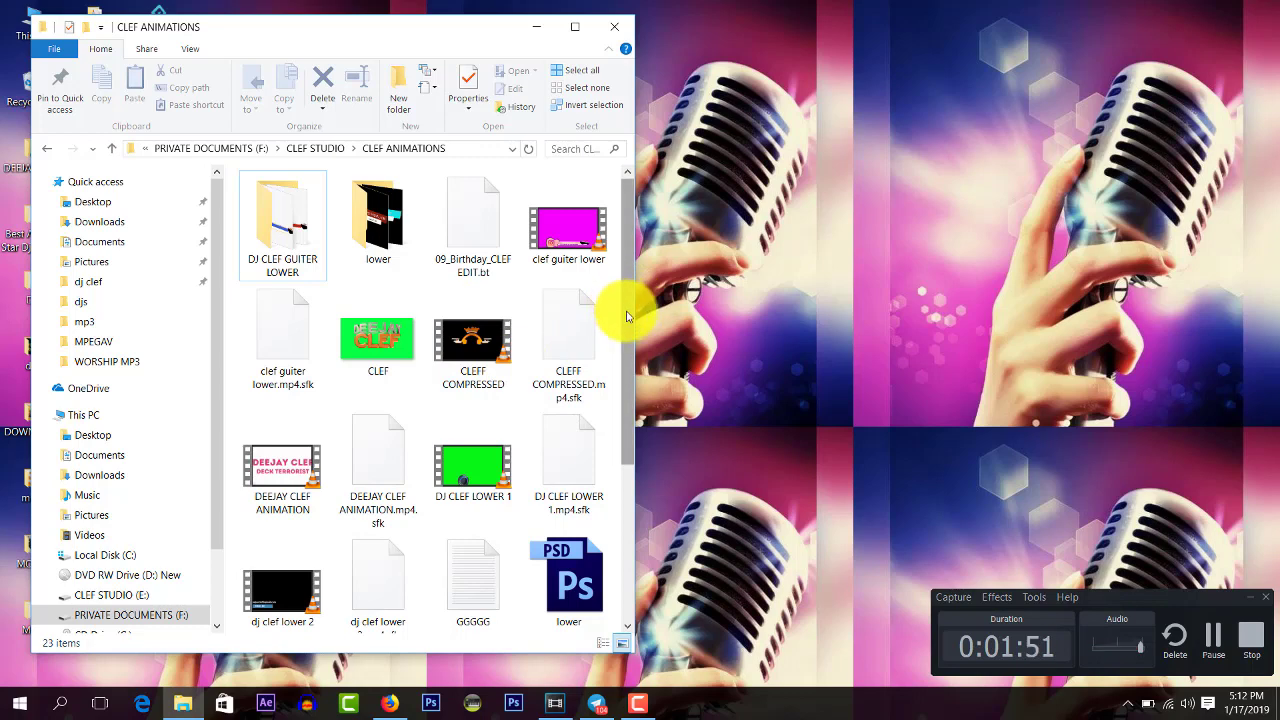
pyautogui.moveTo(627, 317); pyautogui.dragTo(627, 342)
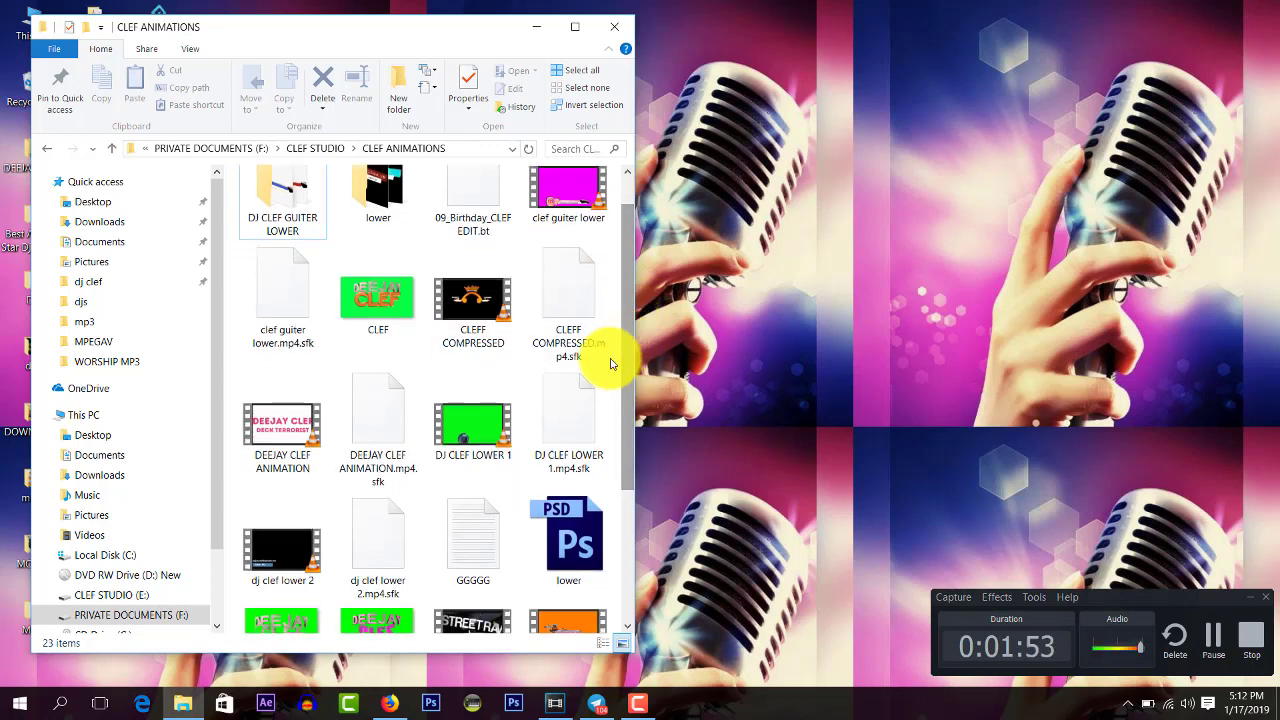
pyautogui.click(481, 299)
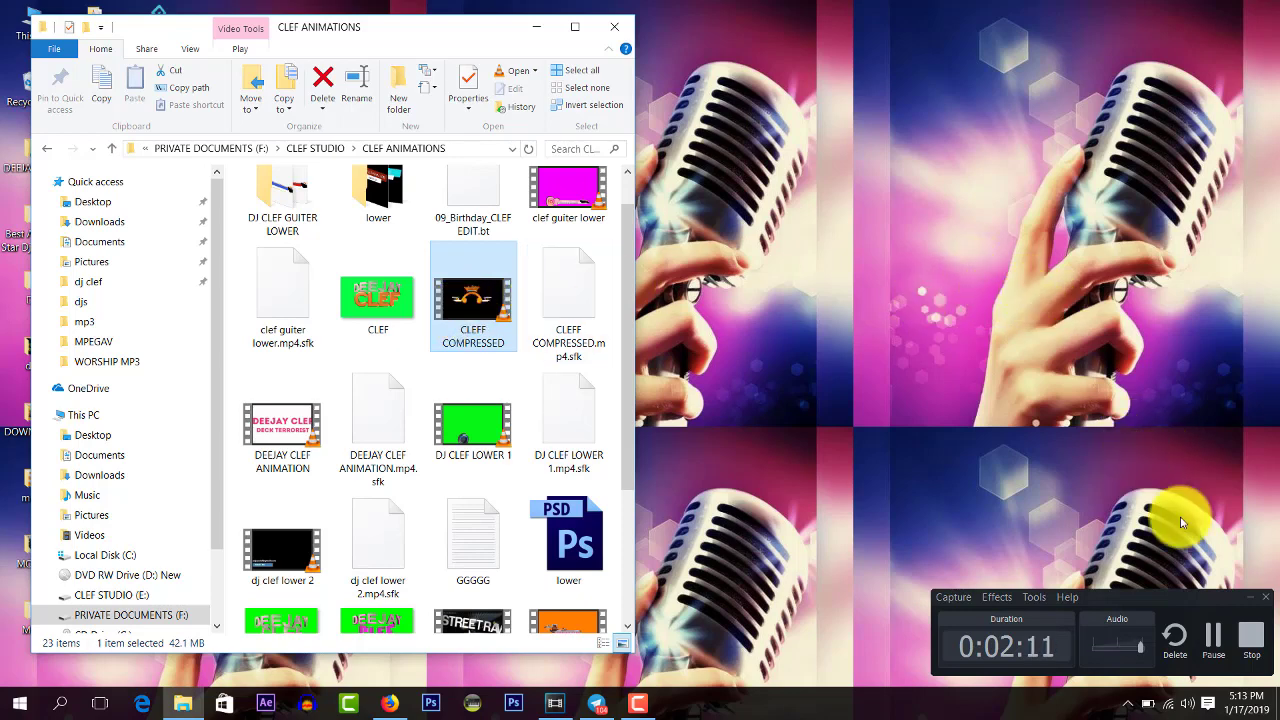
# Step: Try to play the CLEFF COMPRESSED video in VLC
pyautogui.press('Return')
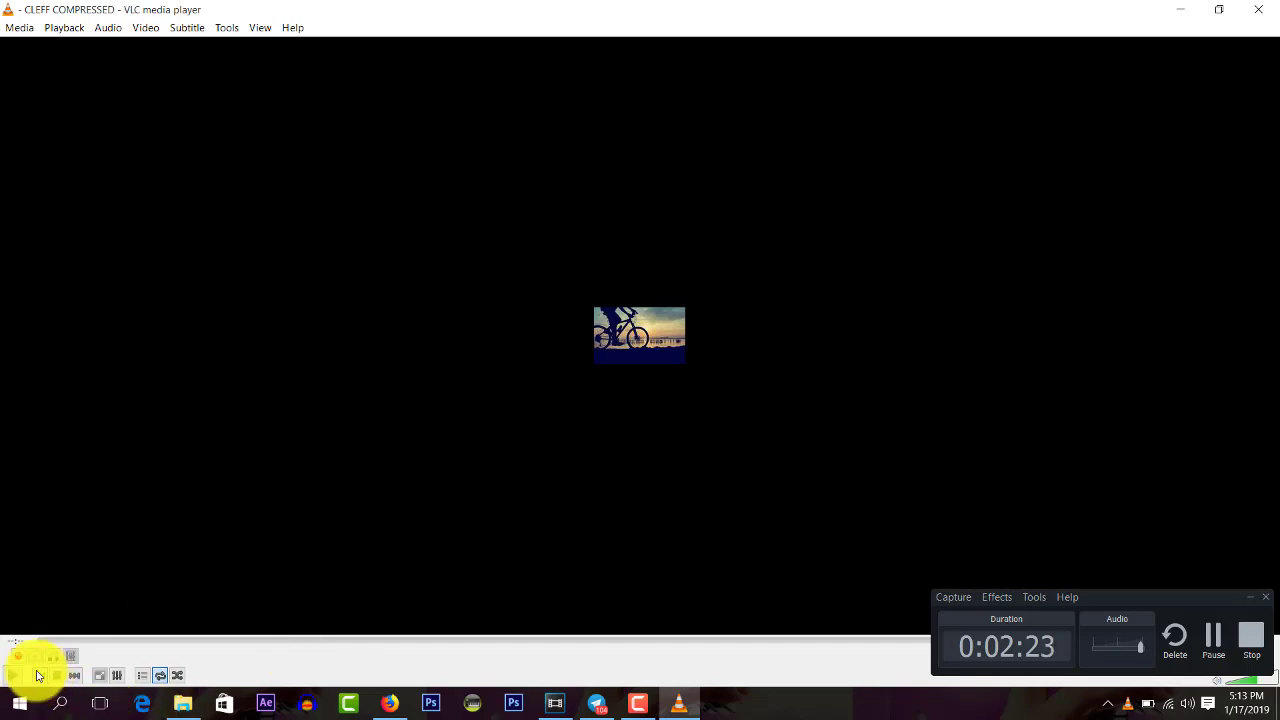
pyautogui.click(1261, 8)
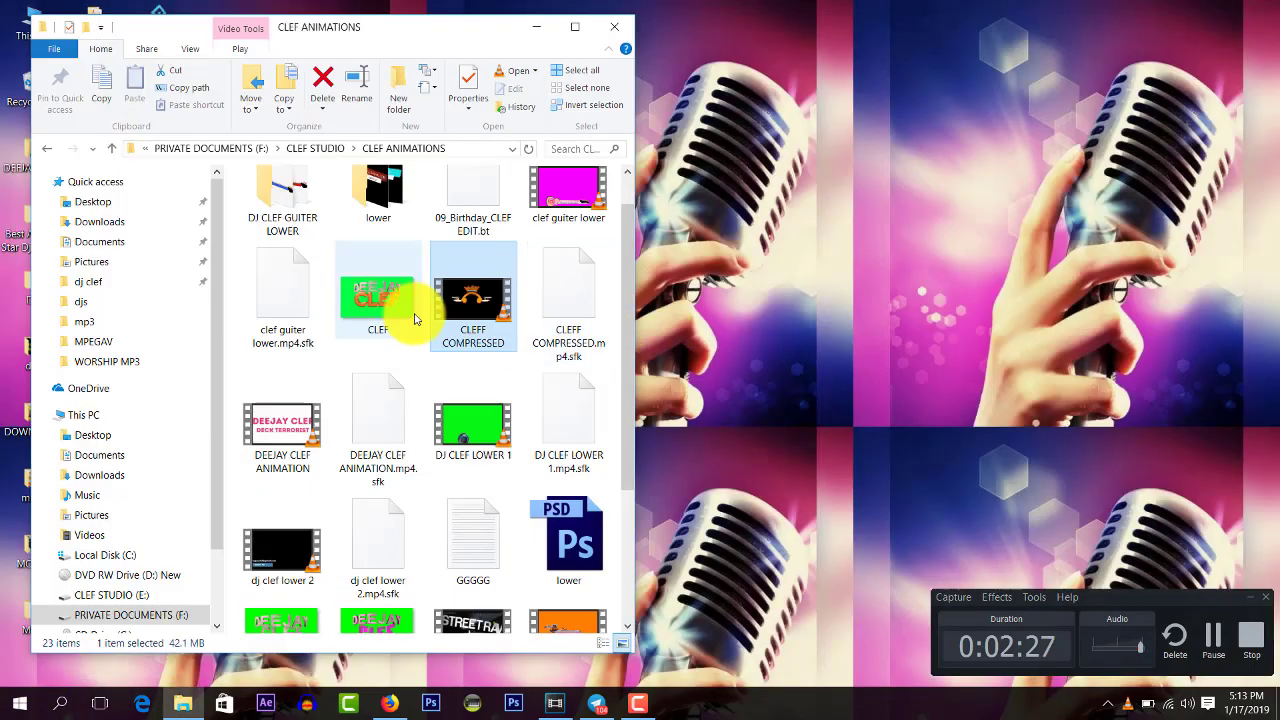
pyautogui.doubleClick(449, 313)
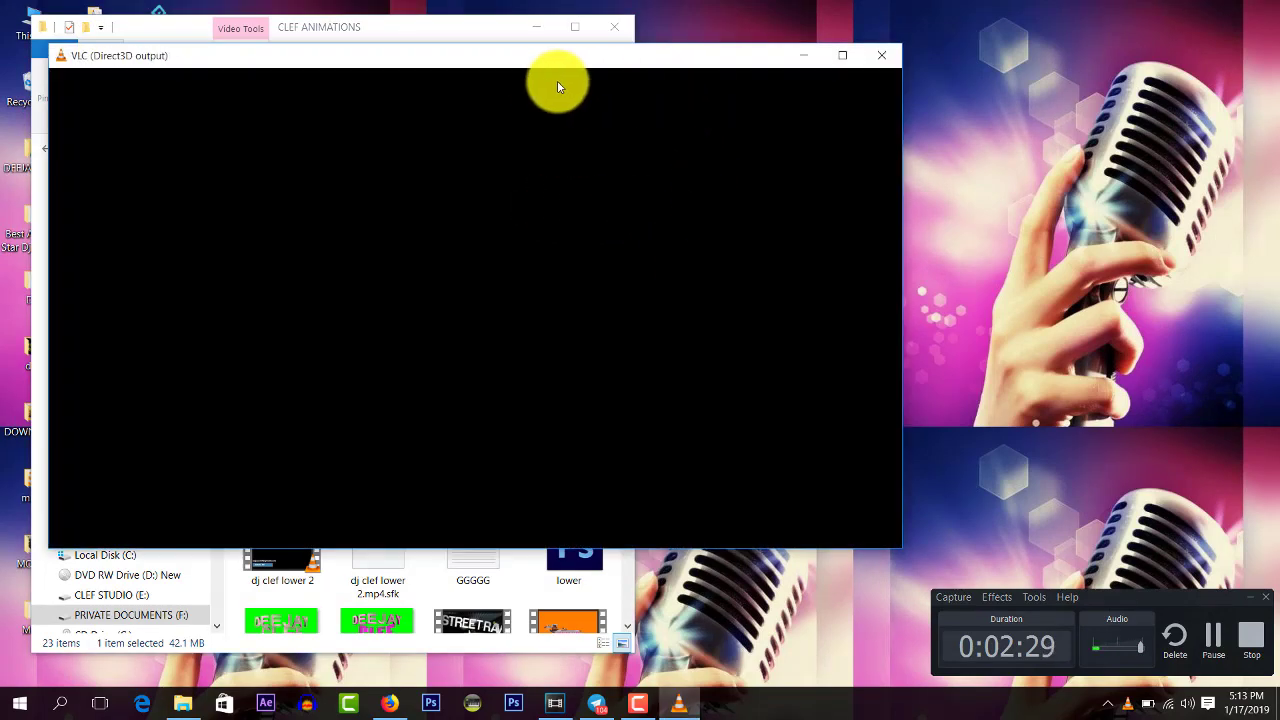
pyautogui.moveTo(541, 70); pyautogui.dragTo(1194, 71)
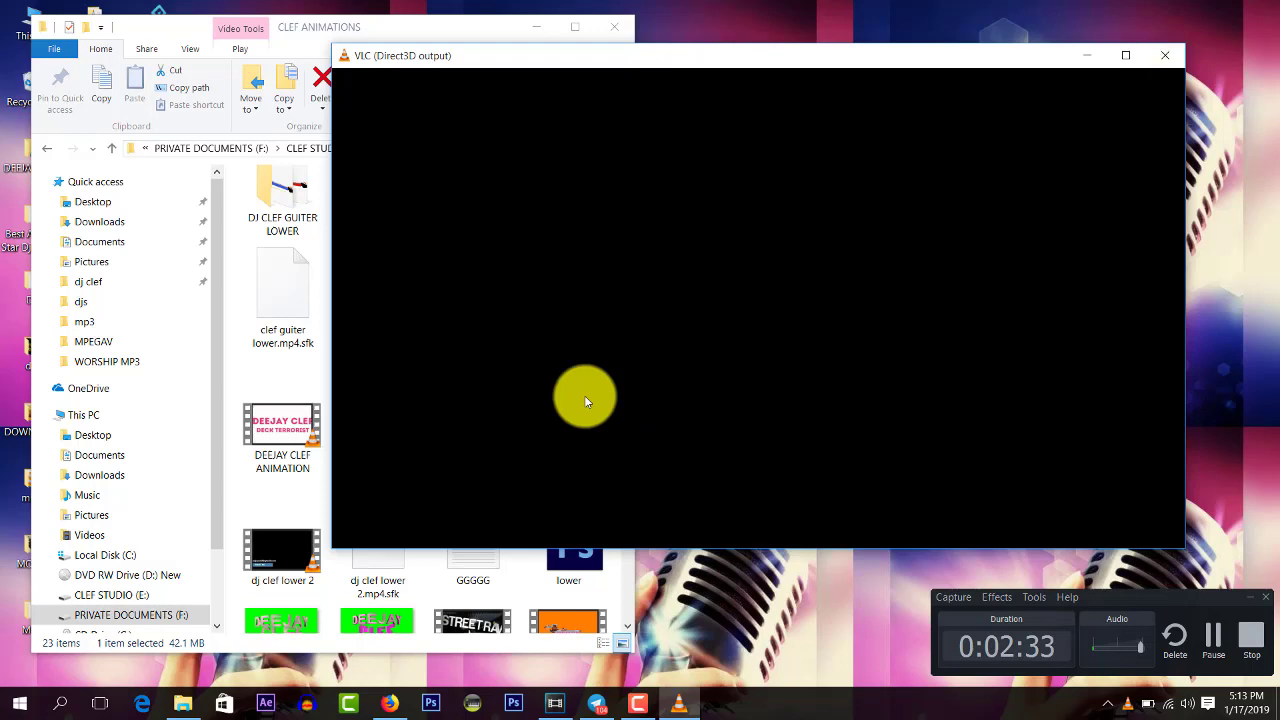
pyautogui.click(1152, 56)
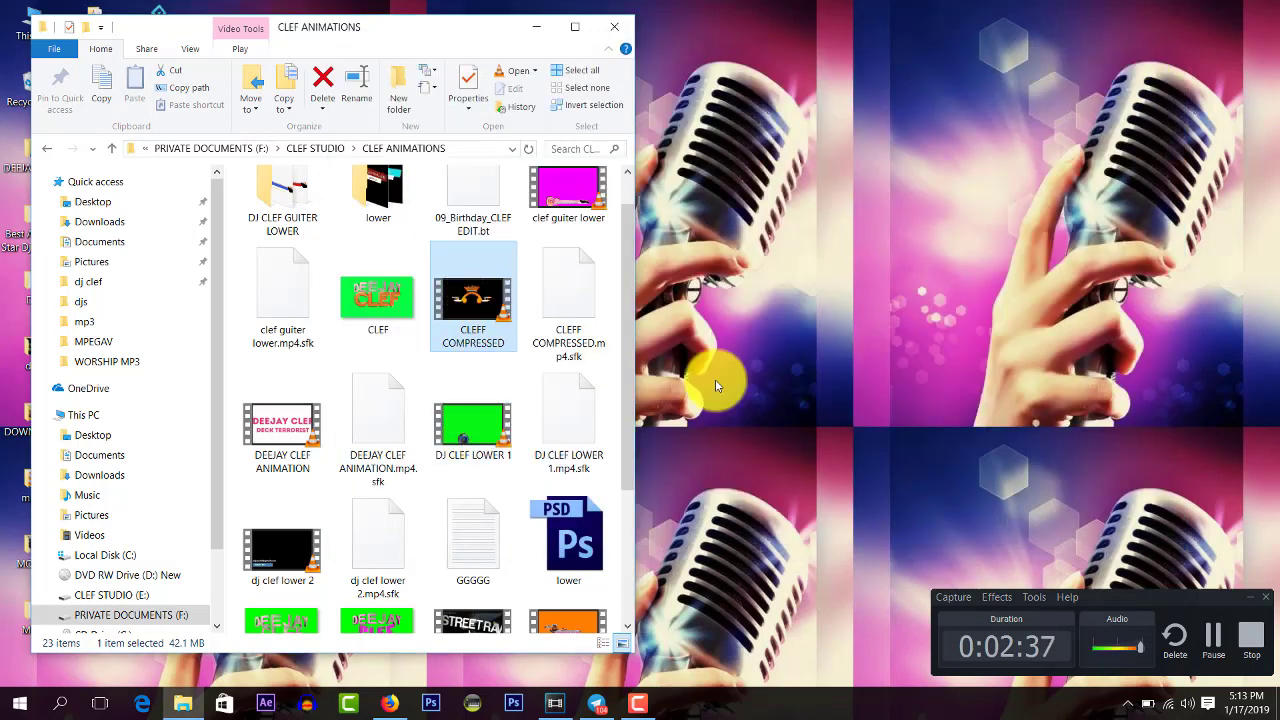
# Step: Refresh the desktop and move the CLEF ANIMATIONS window away from the desktop icons
pyautogui.rightClick(818, 303)
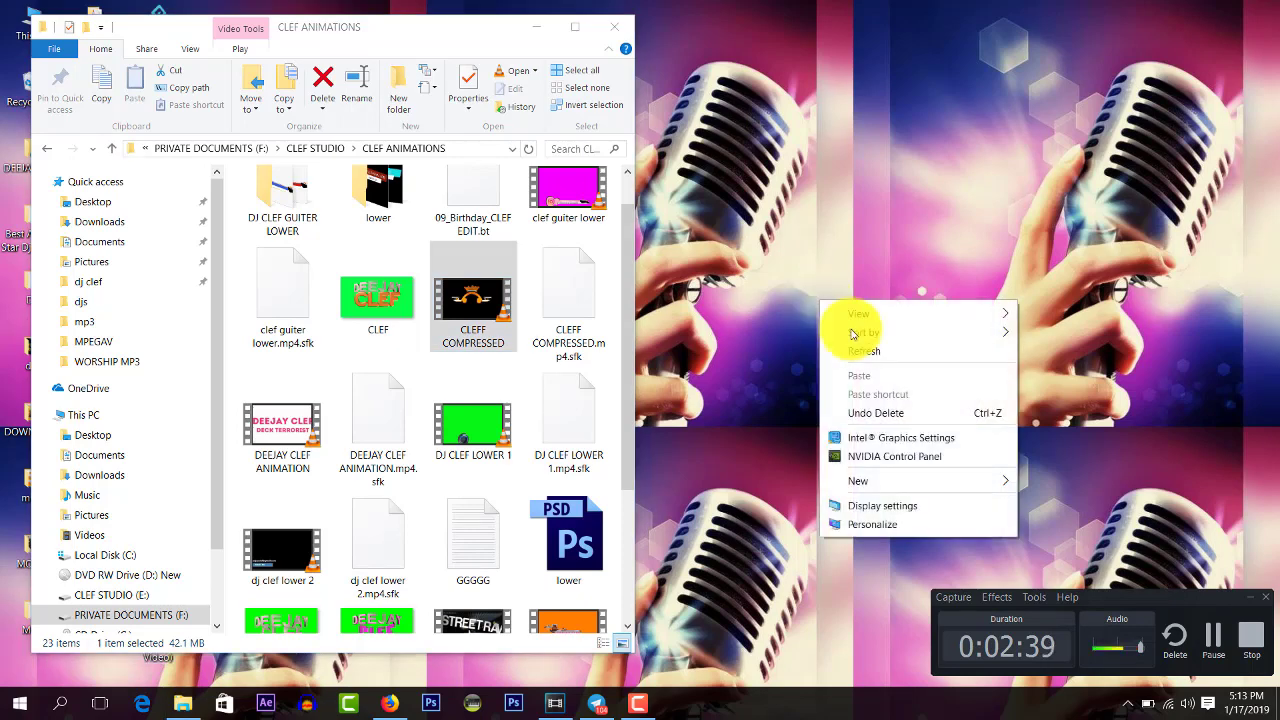
pyautogui.click(877, 352)
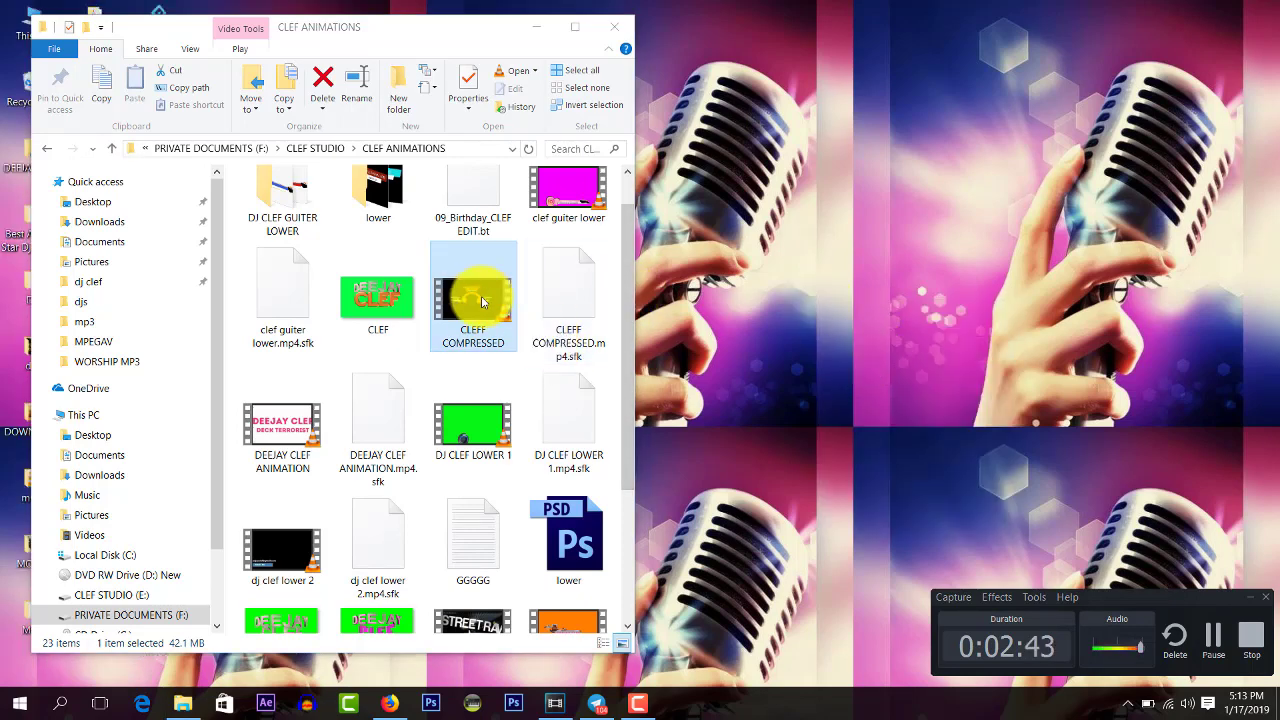
pyautogui.moveTo(392, 32); pyautogui.dragTo(710, 21)
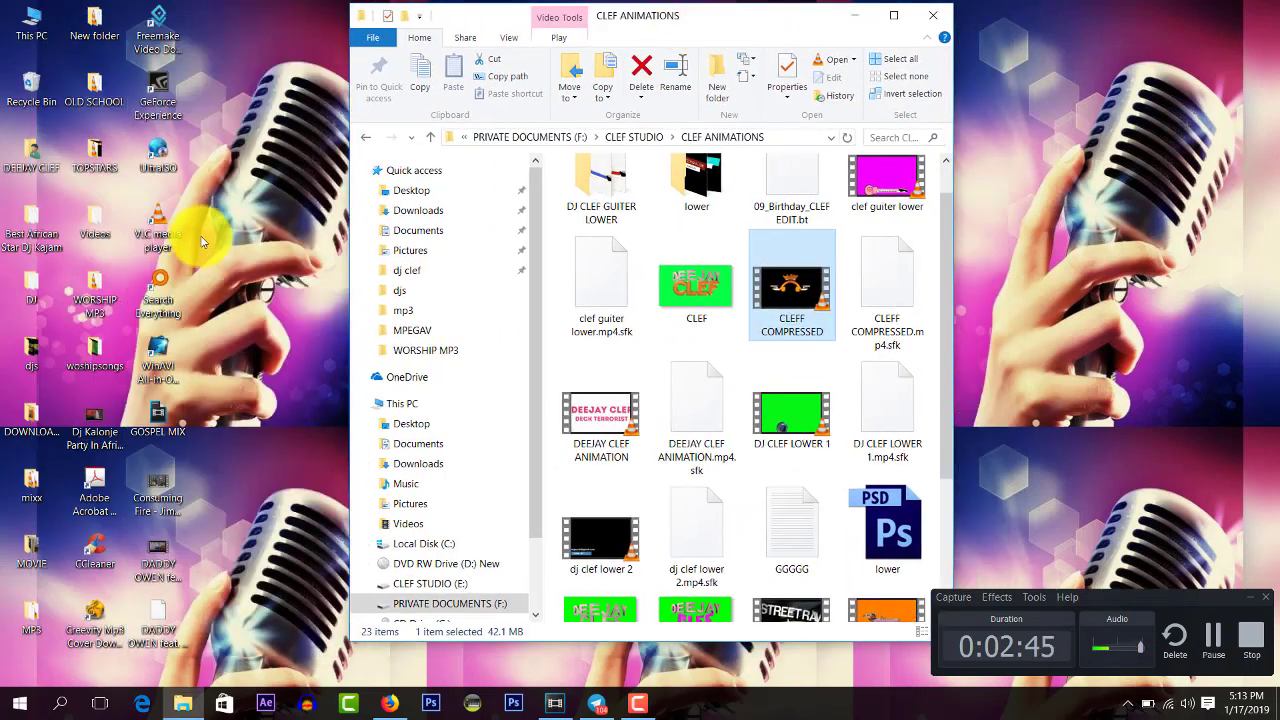
# Step: Open VLC from the desktop and shrink its window so the CLEF ANIMATIONS files are accessible beside it
pyautogui.doubleClick(177, 215)
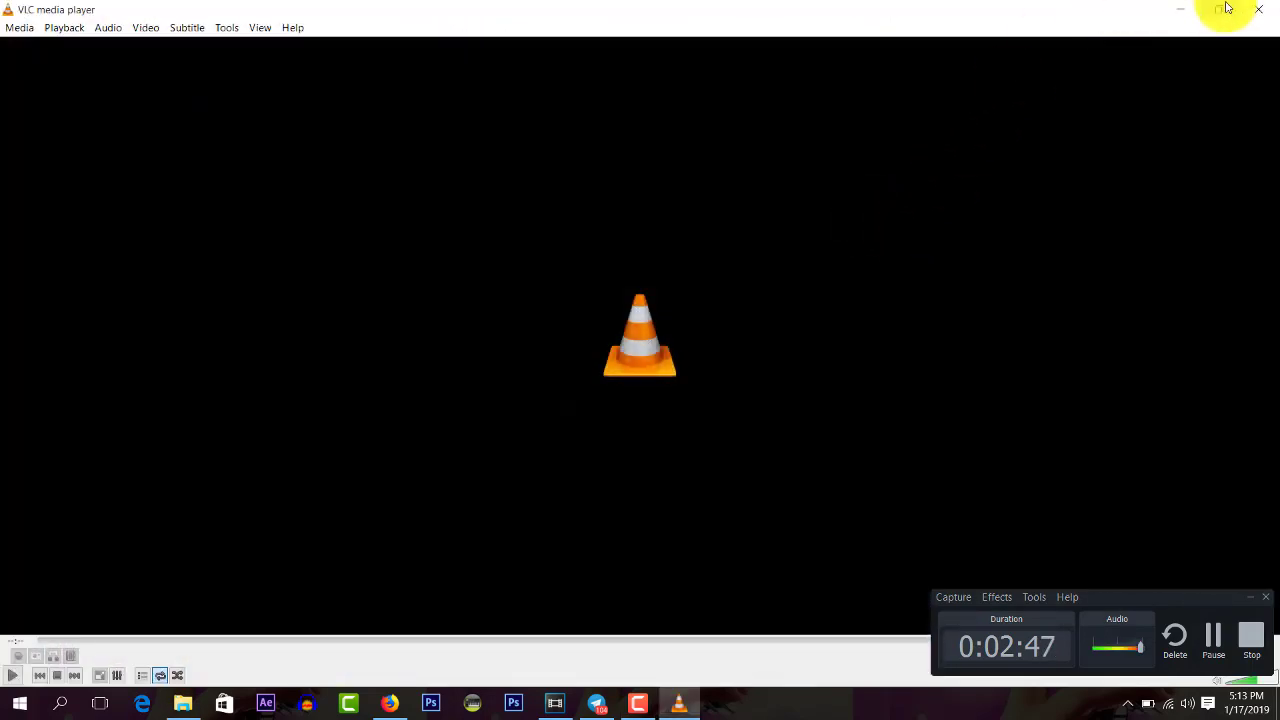
pyautogui.click(1214, 8)
pyautogui.moveTo(737, 226); pyautogui.dragTo(586, 120)
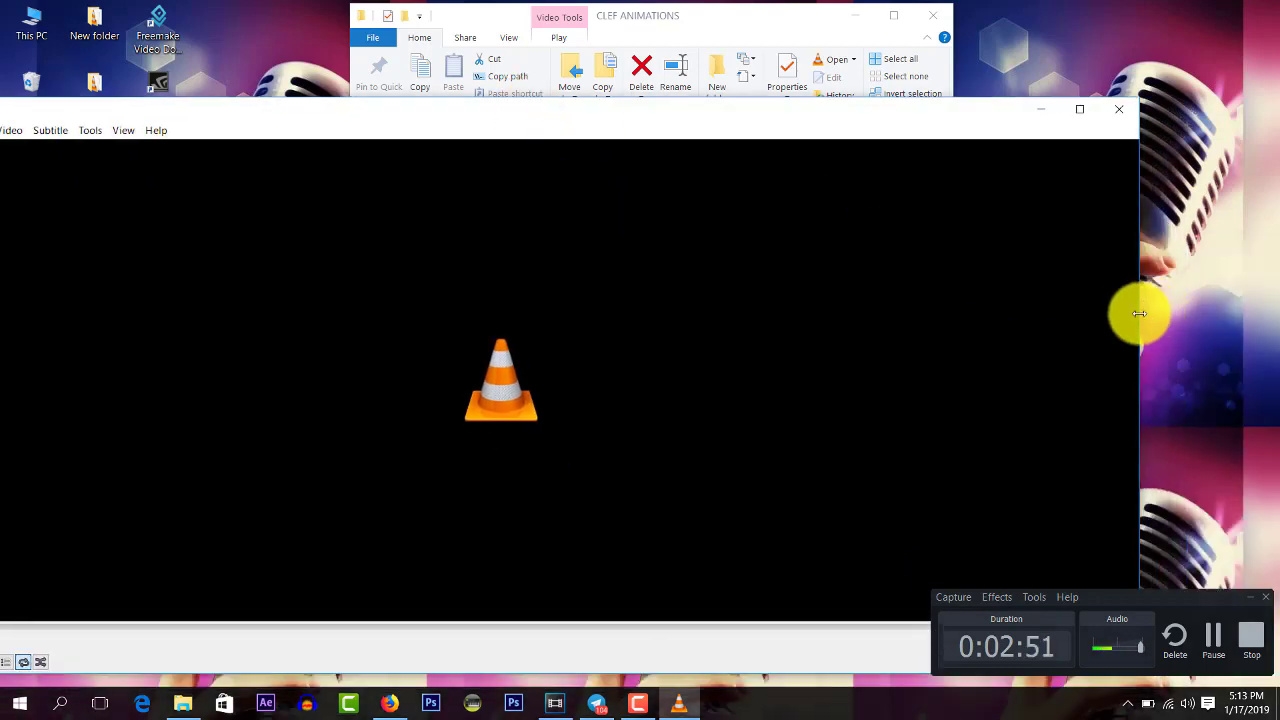
pyautogui.moveTo(1143, 317); pyautogui.dragTo(541, 232)
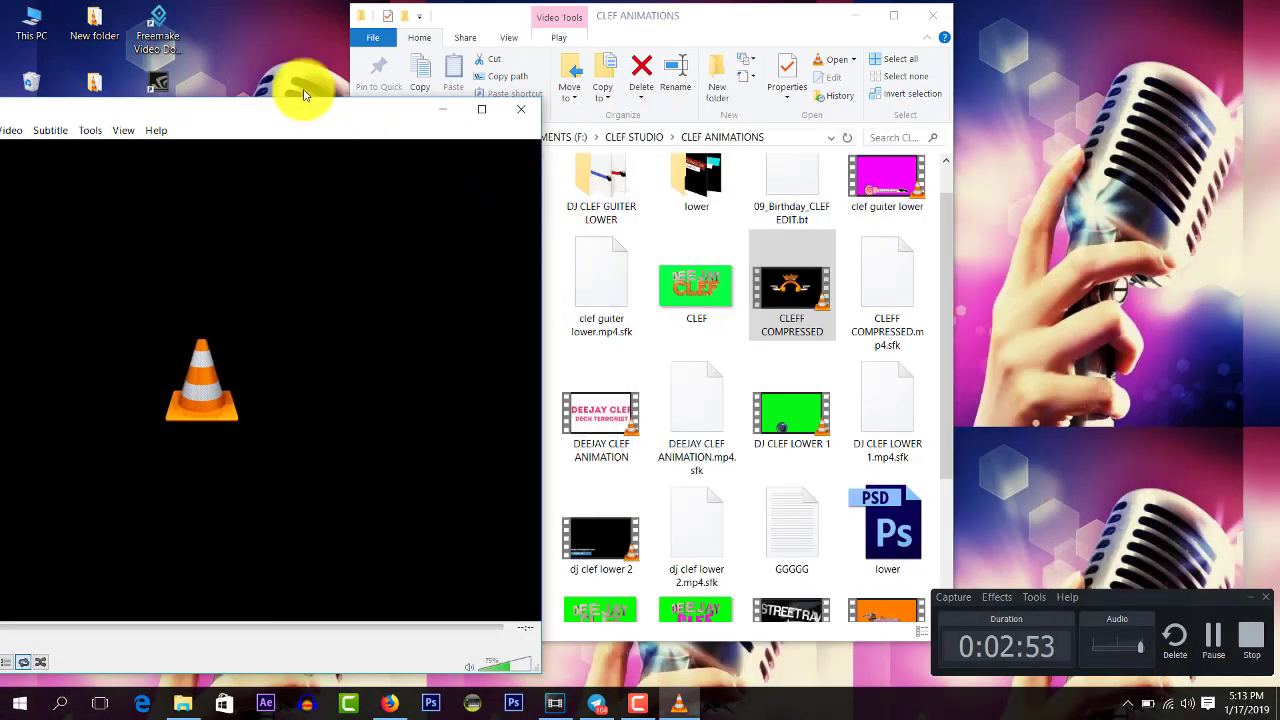
# Step: Play the CLEFF COMPRESSED logo animation in a maximized VLC window and close the player
pyautogui.moveTo(315, 120); pyautogui.dragTo(421, 73)
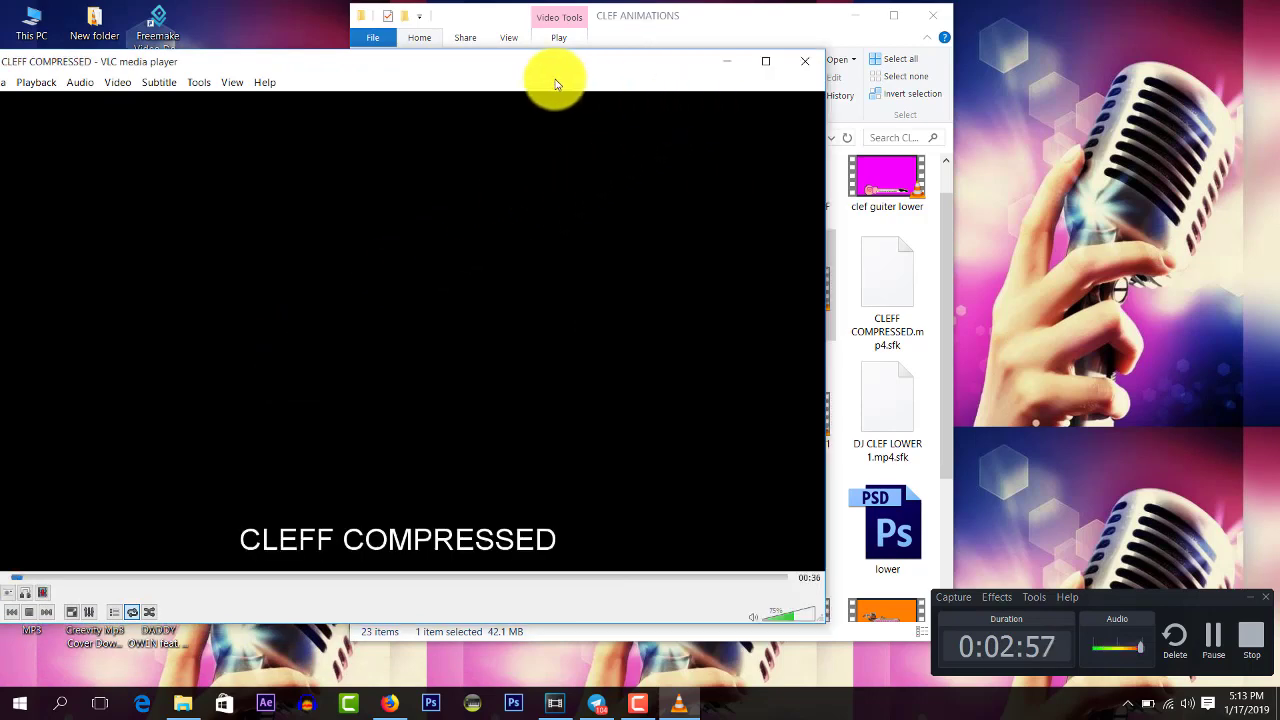
pyautogui.moveTo(455, 55); pyautogui.dragTo(712, 30)
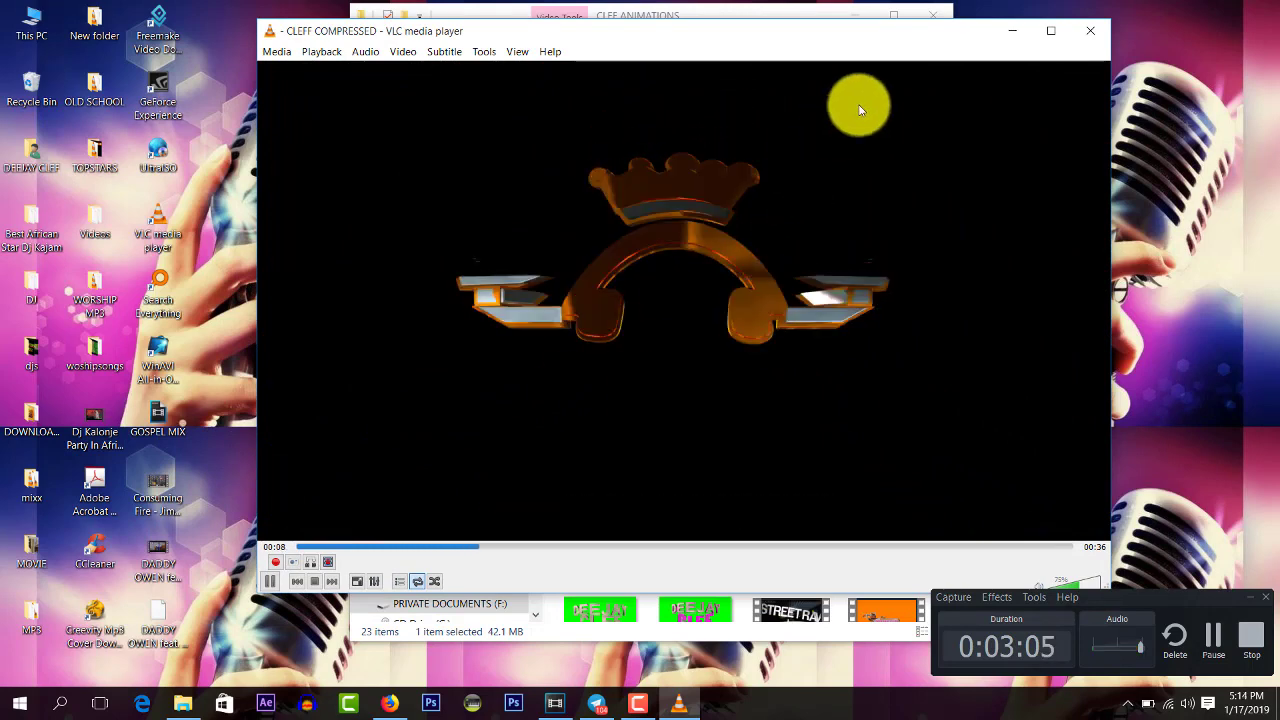
pyautogui.click(1047, 32)
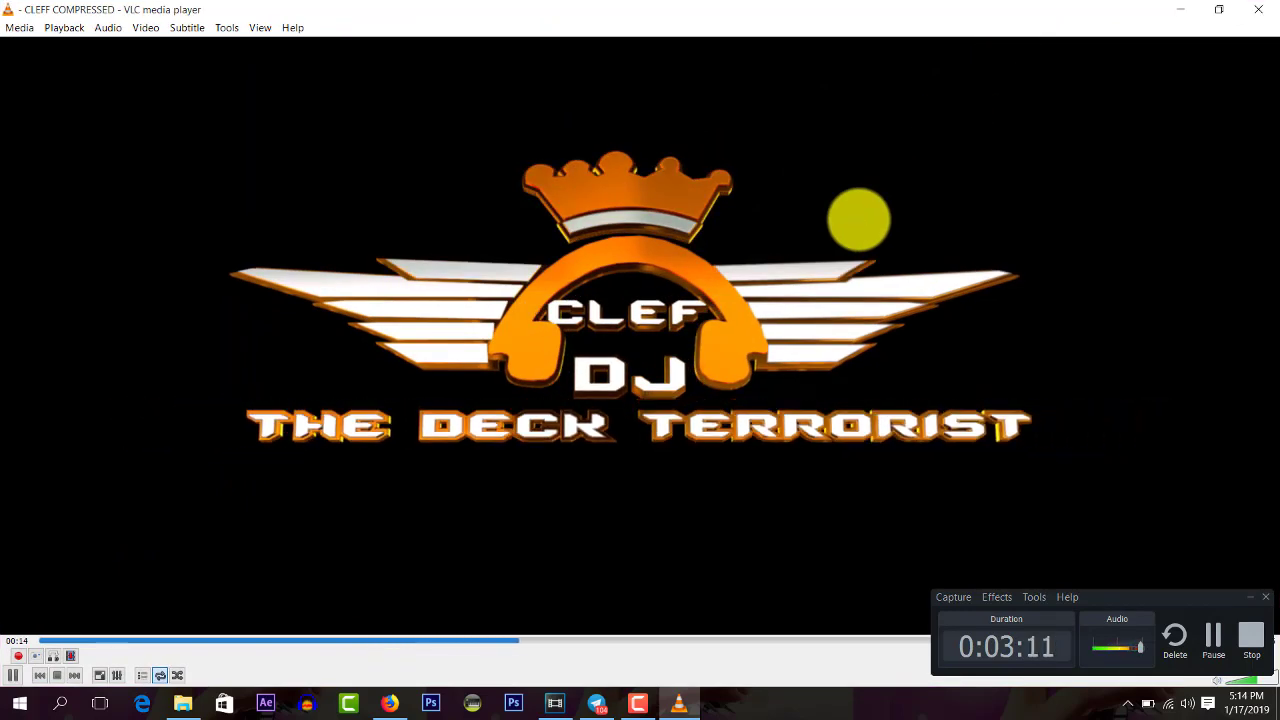
pyautogui.click(1258, 9)
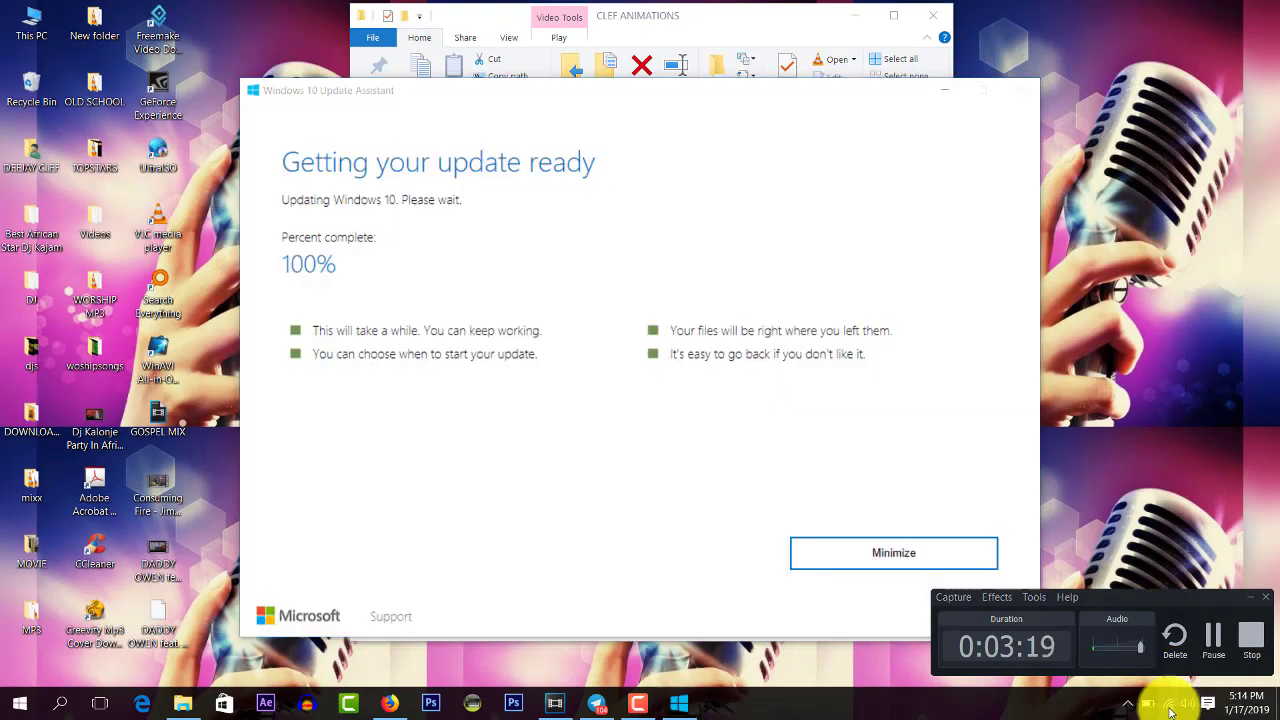
# Step: Dismiss the Windows 10 update window and turn on airplane mode
pyautogui.rightClick(1168, 704)
pyautogui.click(1155, 700)
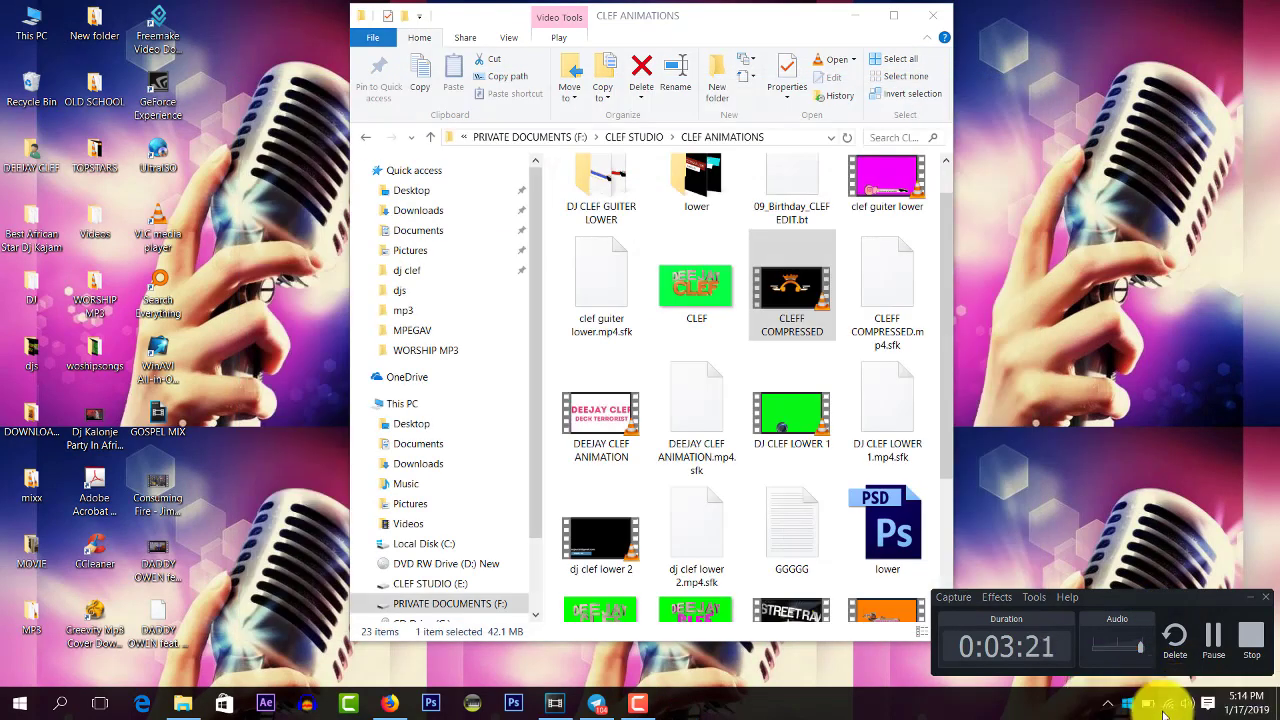
pyautogui.click(1168, 710)
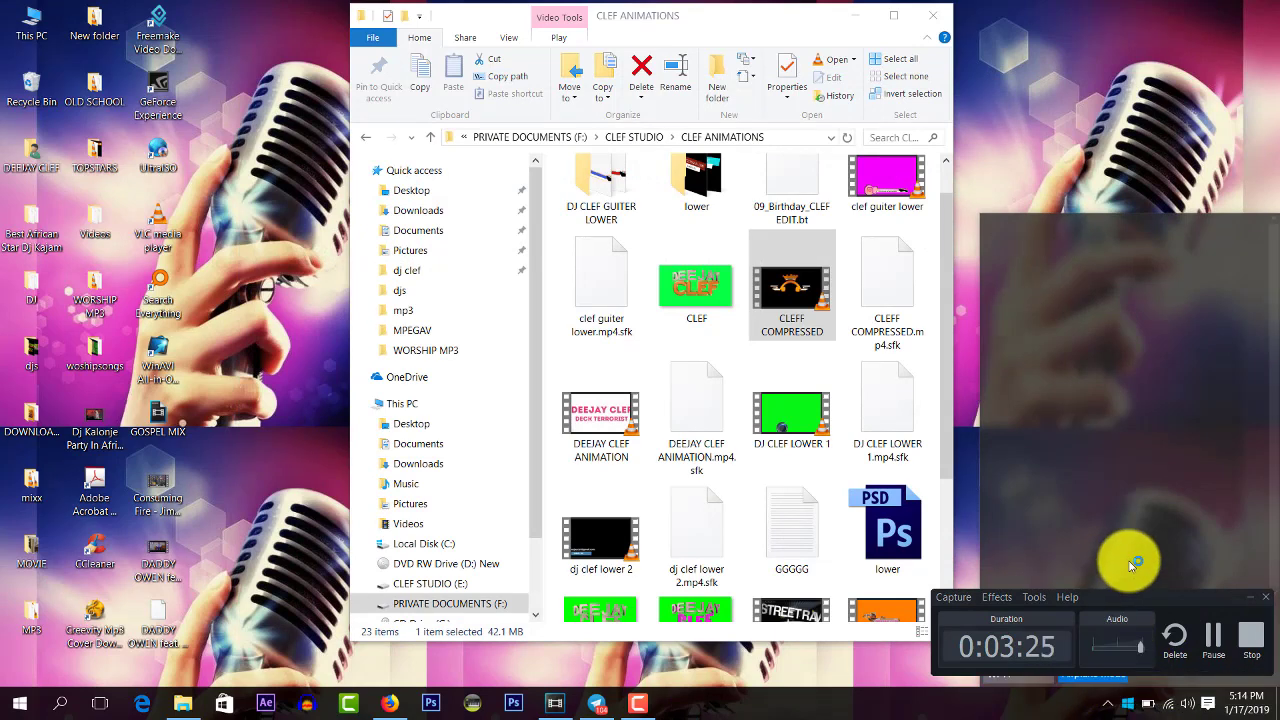
pyautogui.click(1245, 604)
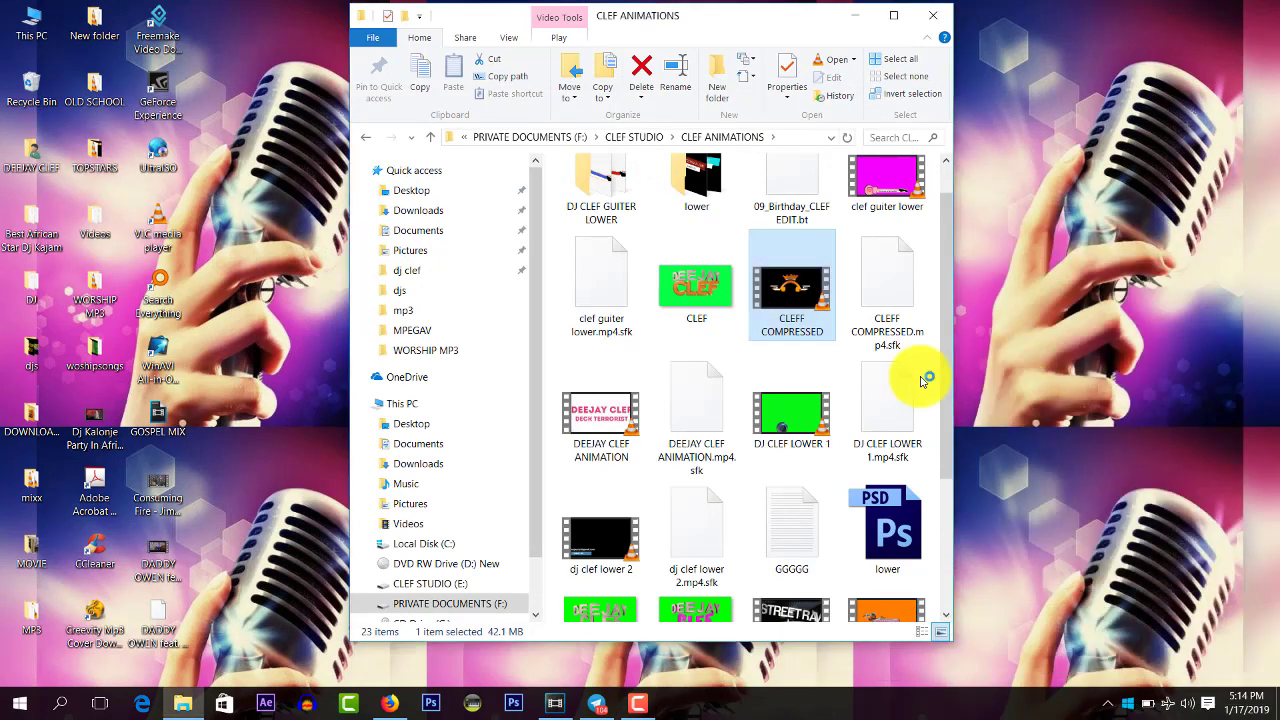
# Step: Place the CLEFF COMPRESSED logo animation on its own tracks above the music video in Vegas Pro, starting at about 00:00:46
pyautogui.doubleClick(805, 290)
pyautogui.moveTo(800, 322); pyautogui.dragTo(484, 471)
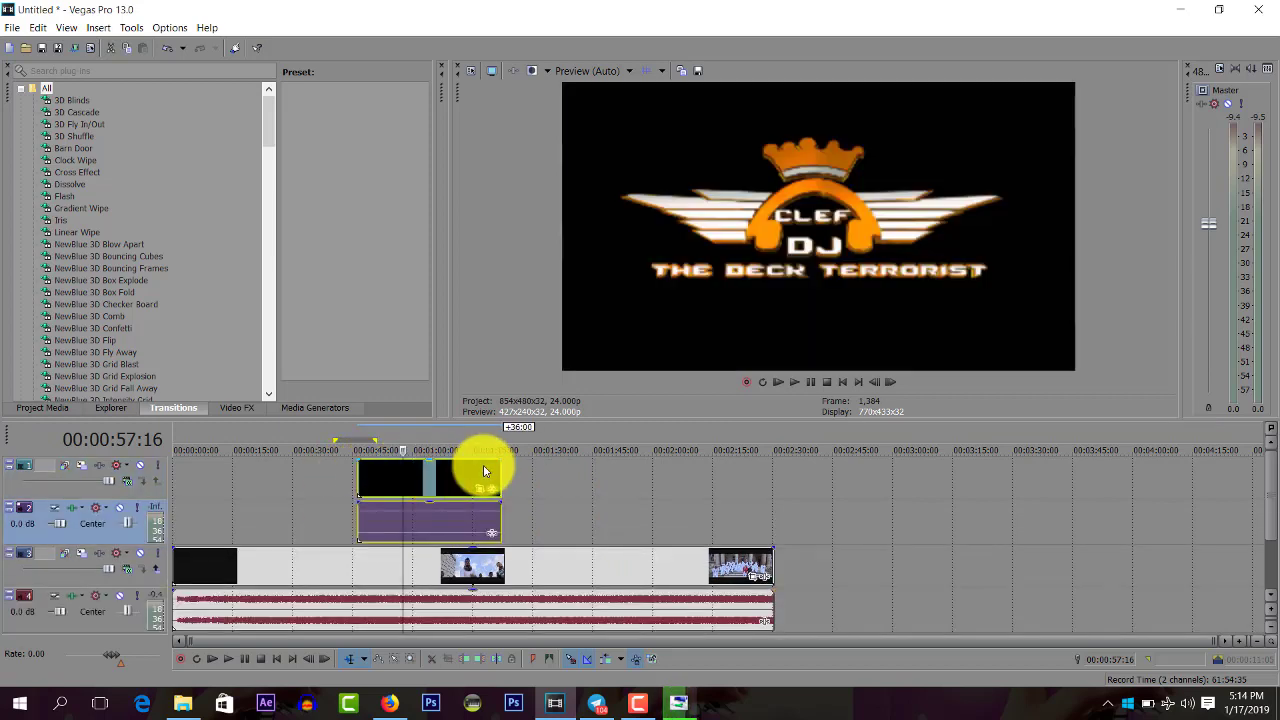
# Step: Check several frames of the logo animation and delete its audio event from track 2, keeping only the video event
pyautogui.click(442, 530)
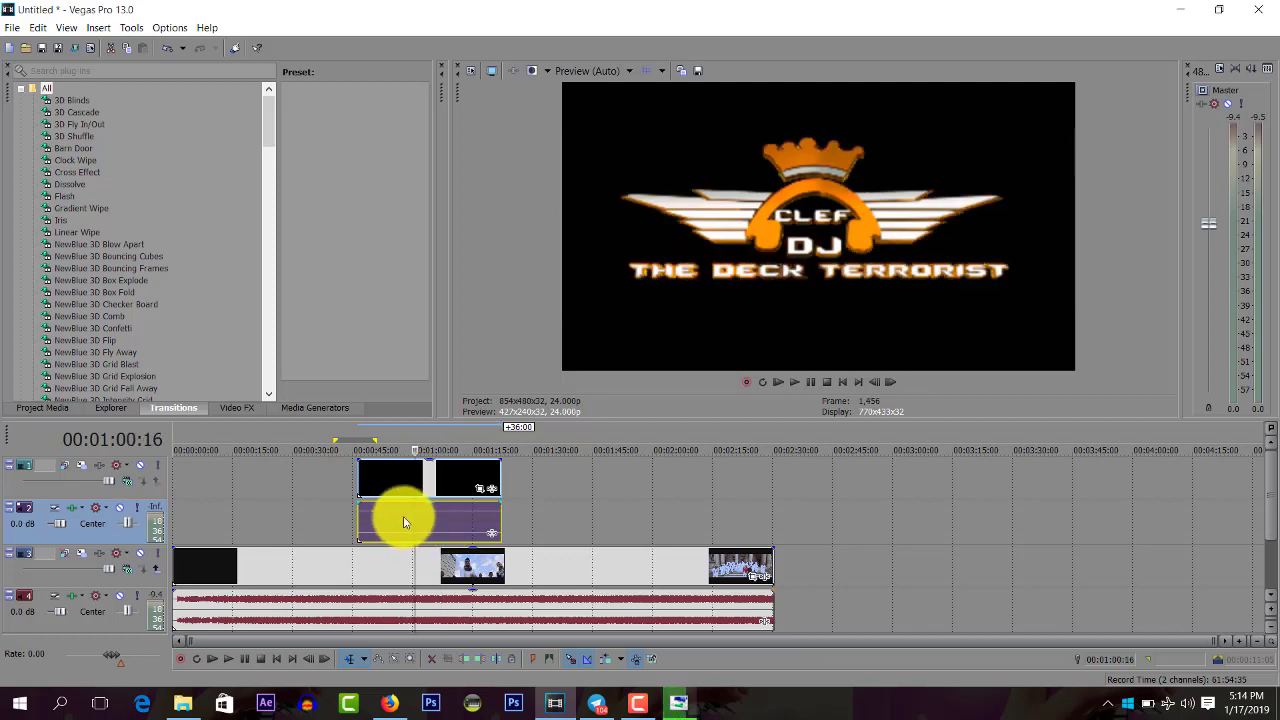
pyautogui.click(404, 522)
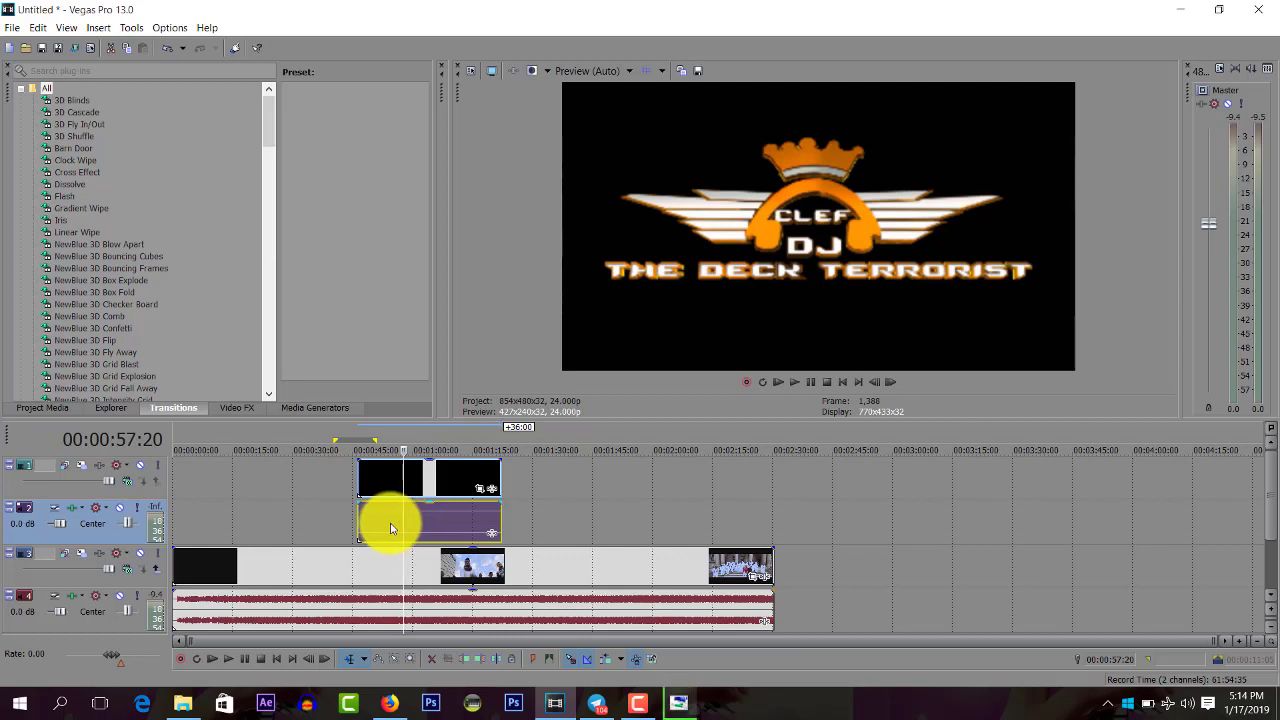
pyautogui.click(390, 528)
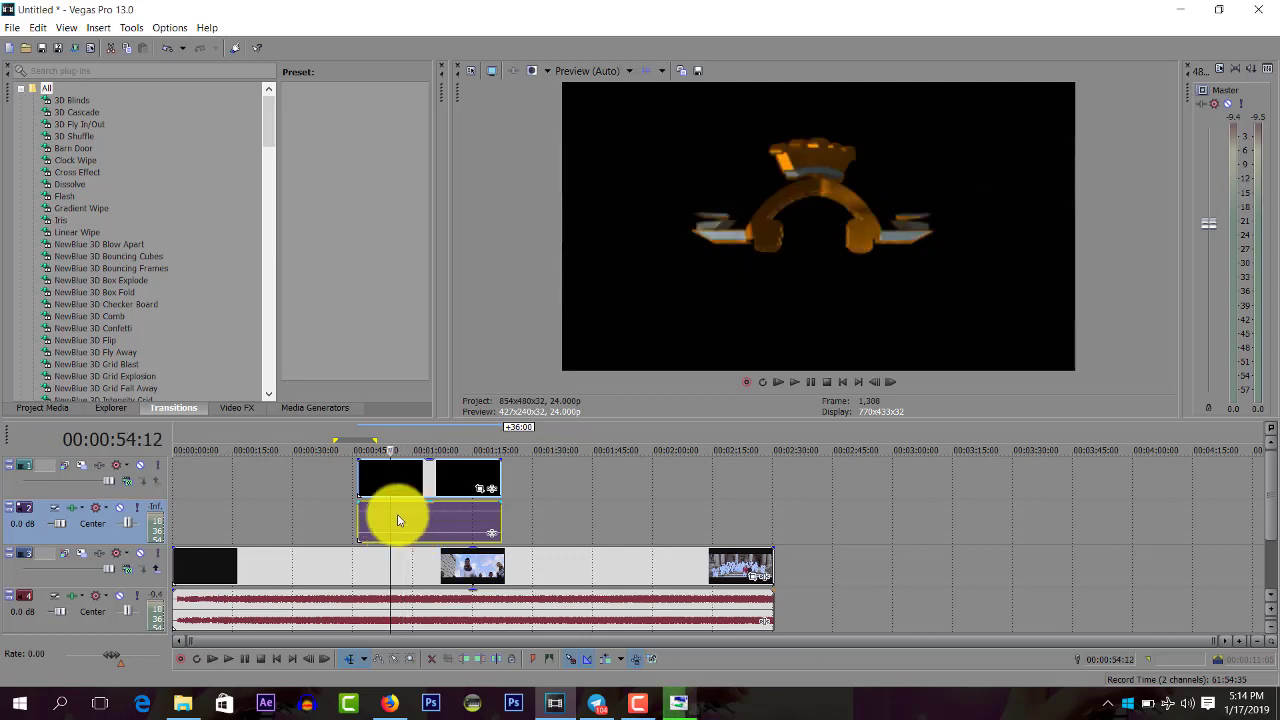
pyautogui.click(398, 514)
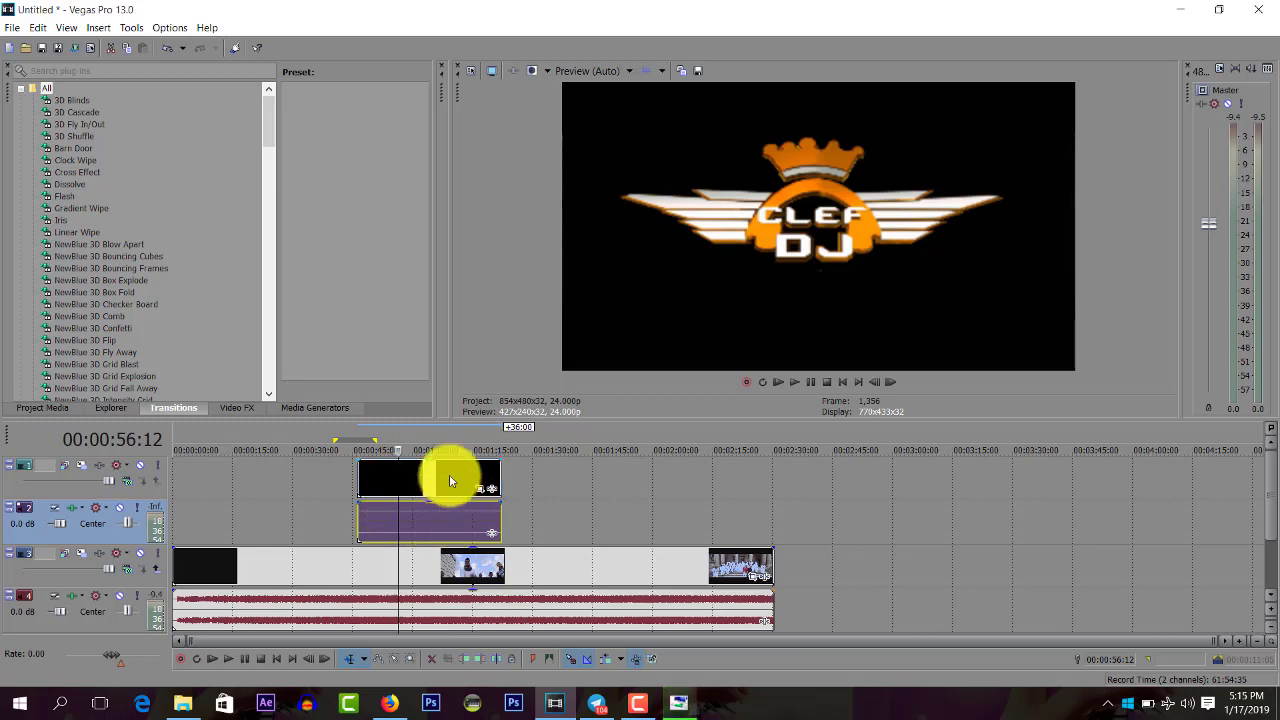
pyautogui.moveTo(440, 521); pyautogui.dragTo(388, 477)
pyautogui.click(388, 477)
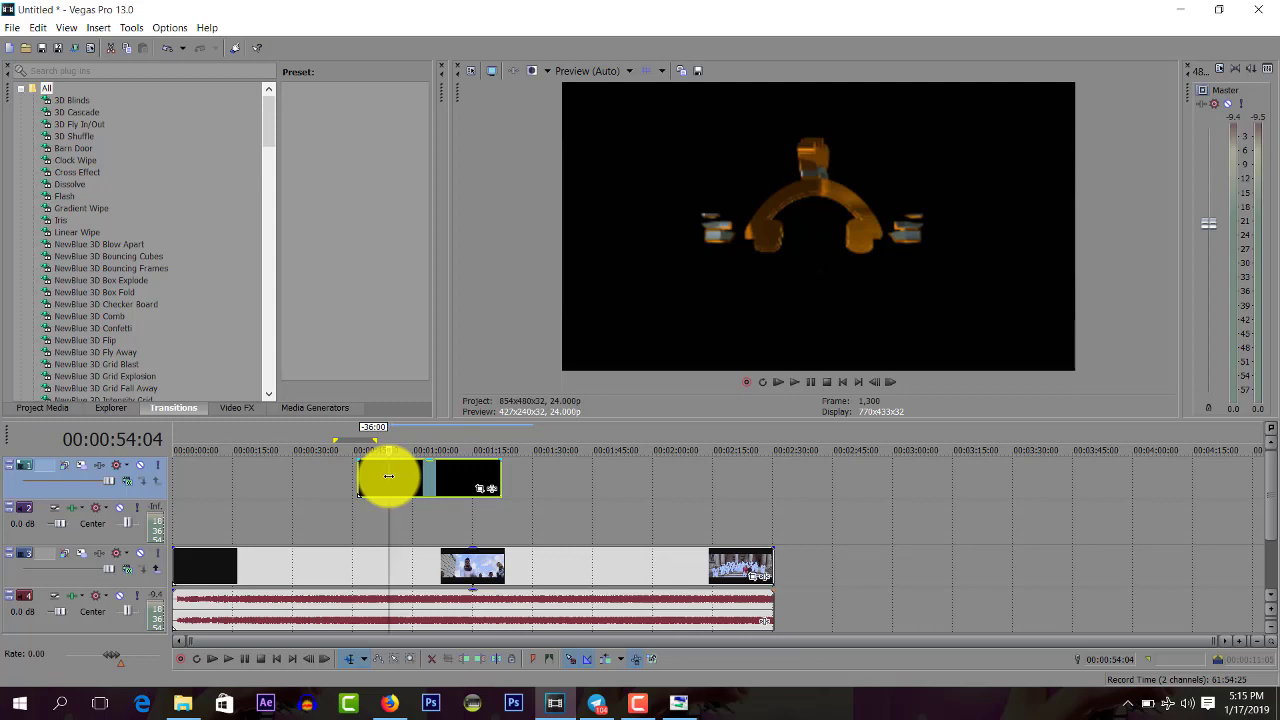
# Step: Apply the Chroma Keyer effect with the Default preset to the logo animation event and close its effect settings
pyautogui.click(430, 482)
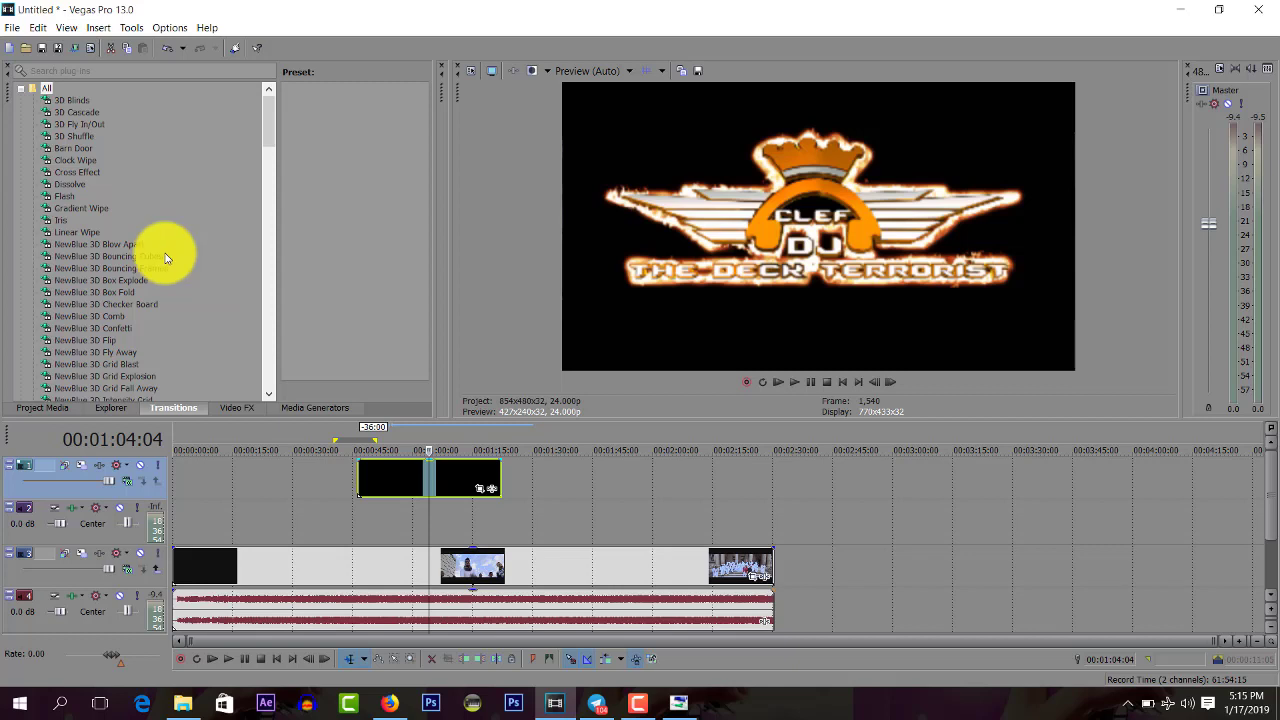
pyautogui.moveTo(266, 129); pyautogui.dragTo(265, 162)
pyautogui.click(234, 407)
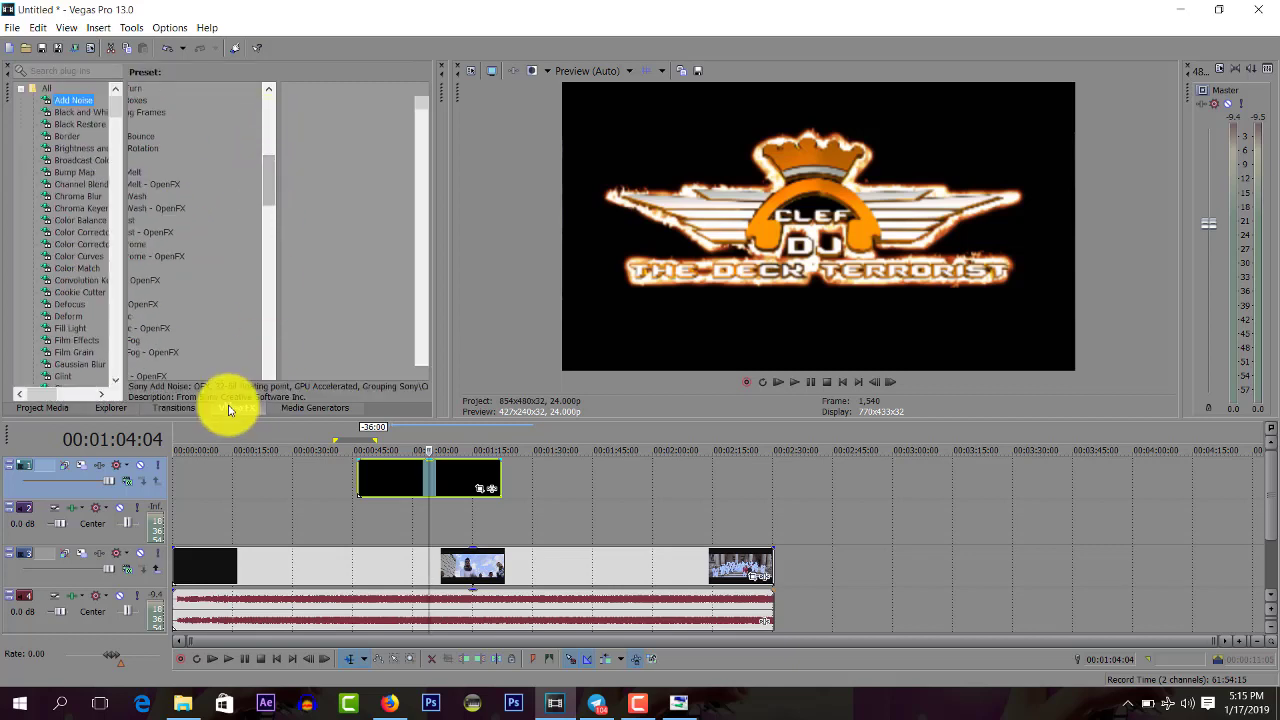
pyautogui.moveTo(124, 188); pyautogui.dragTo(177, 186)
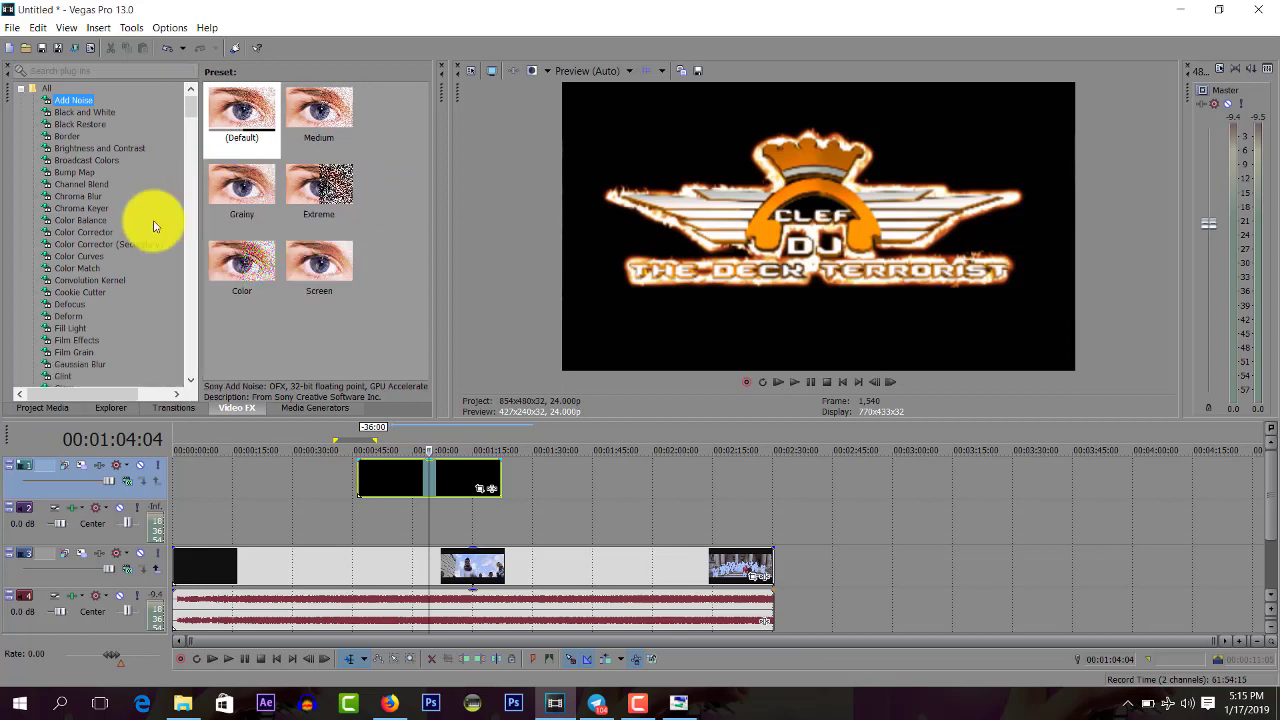
pyautogui.click(95, 208)
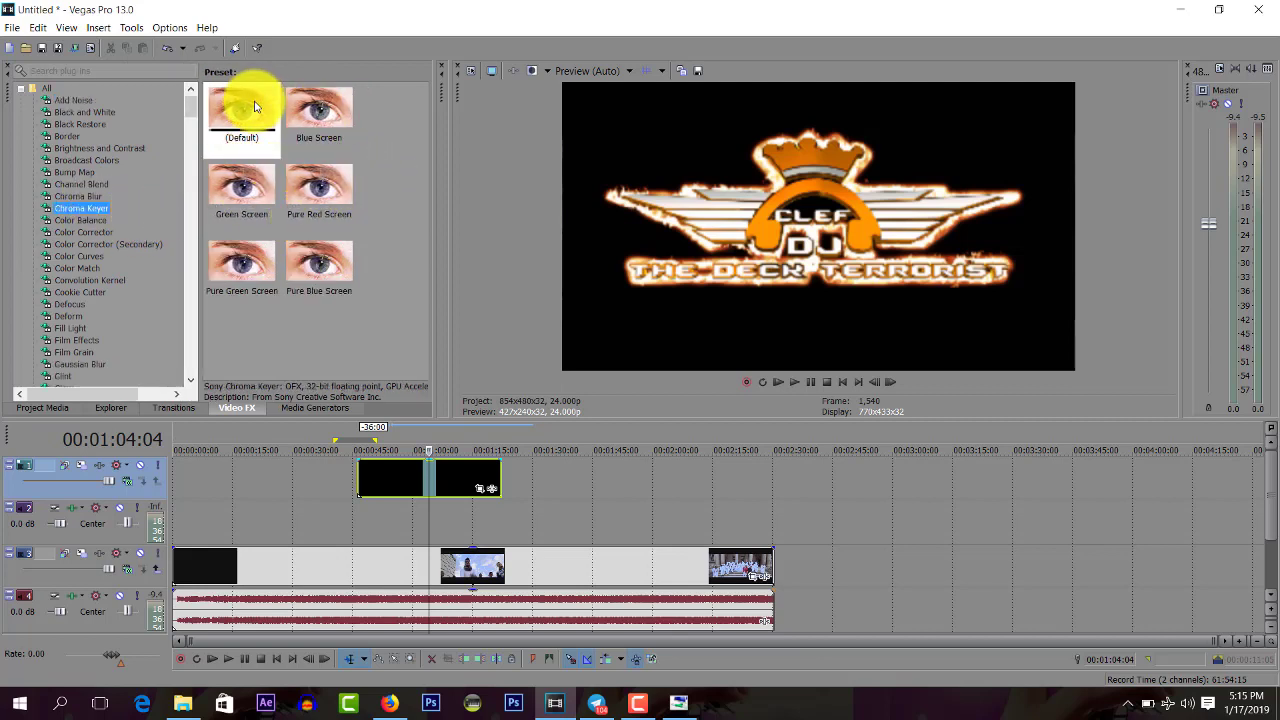
pyautogui.moveTo(241, 106); pyautogui.dragTo(441, 484)
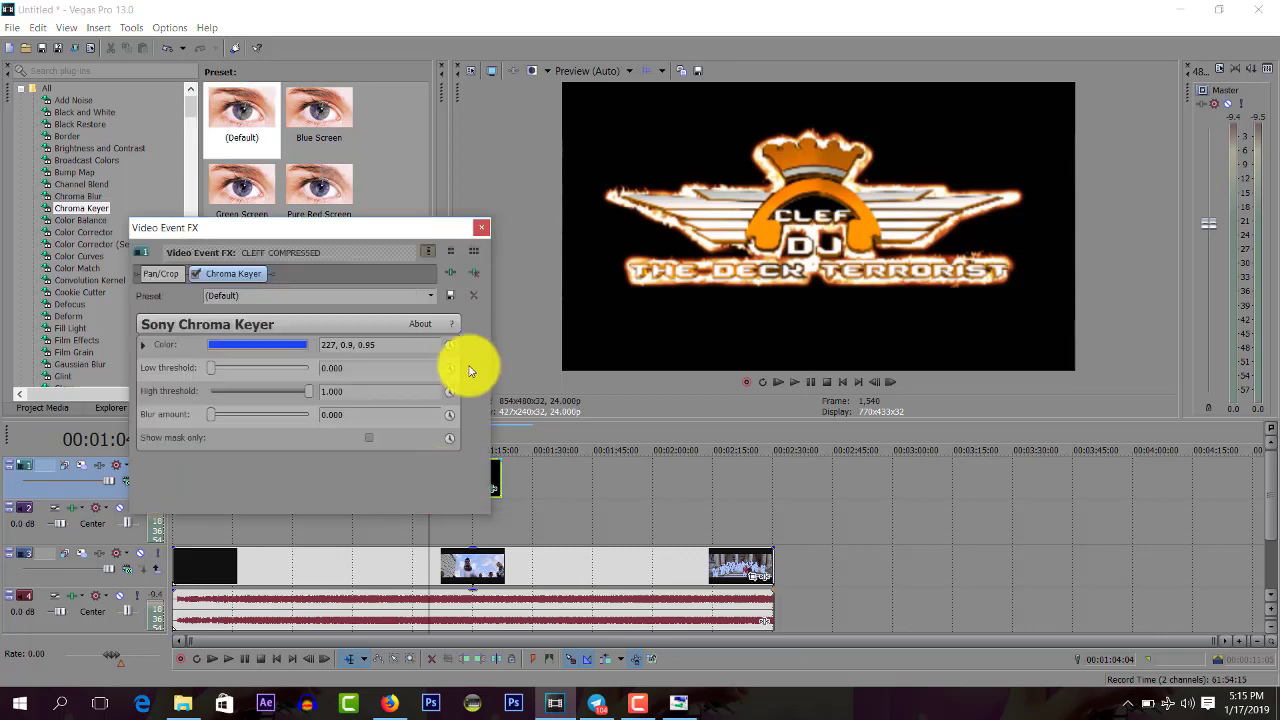
pyautogui.moveTo(411, 228); pyautogui.dragTo(340, 235)
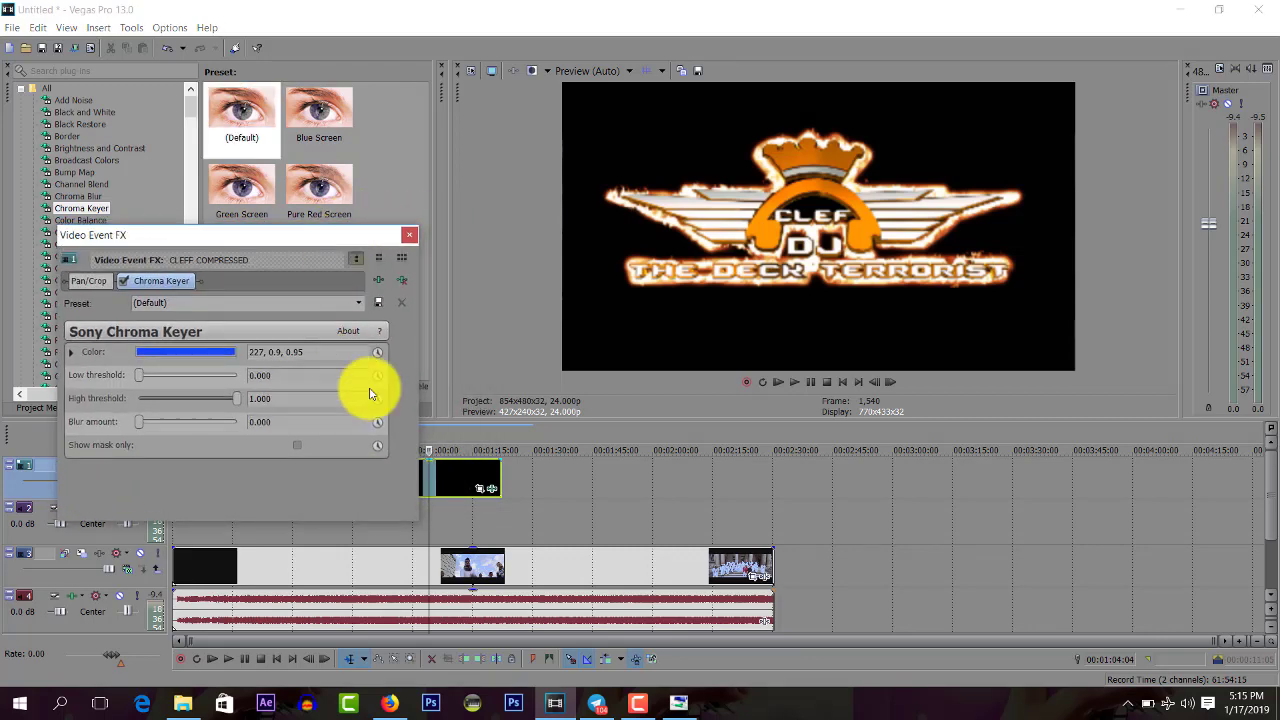
pyautogui.click(212, 356)
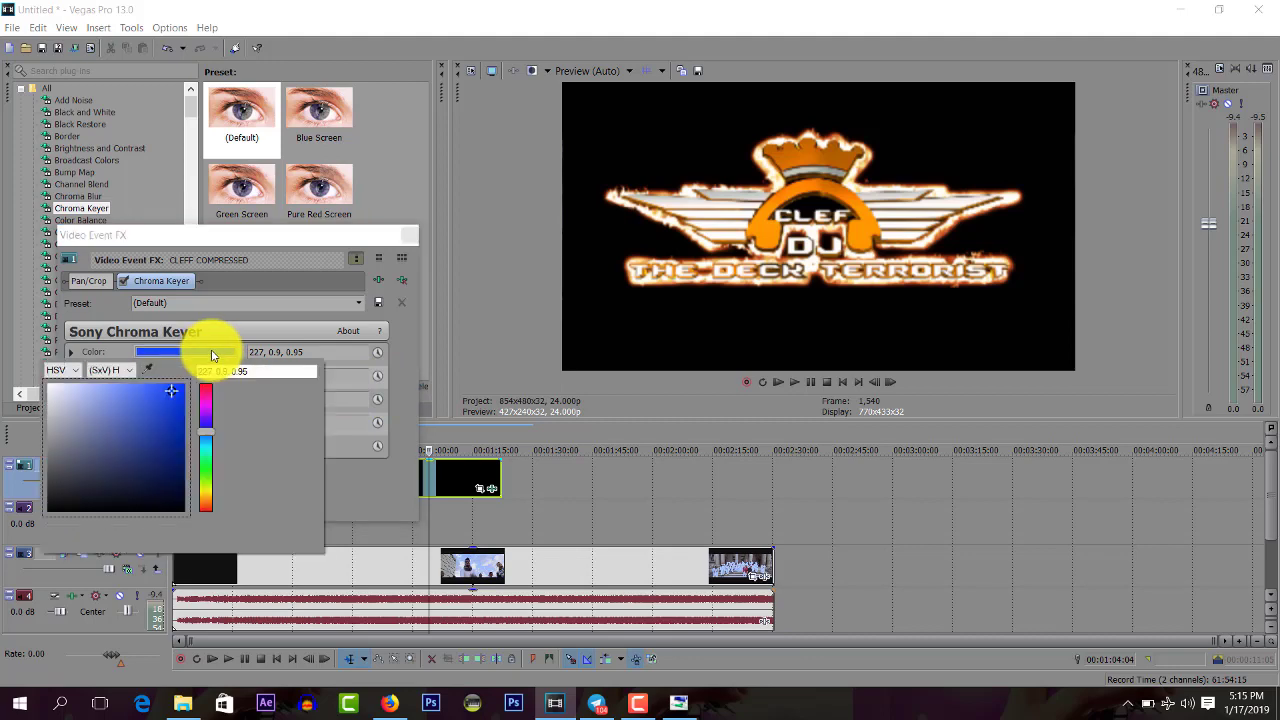
pyautogui.click(410, 238)
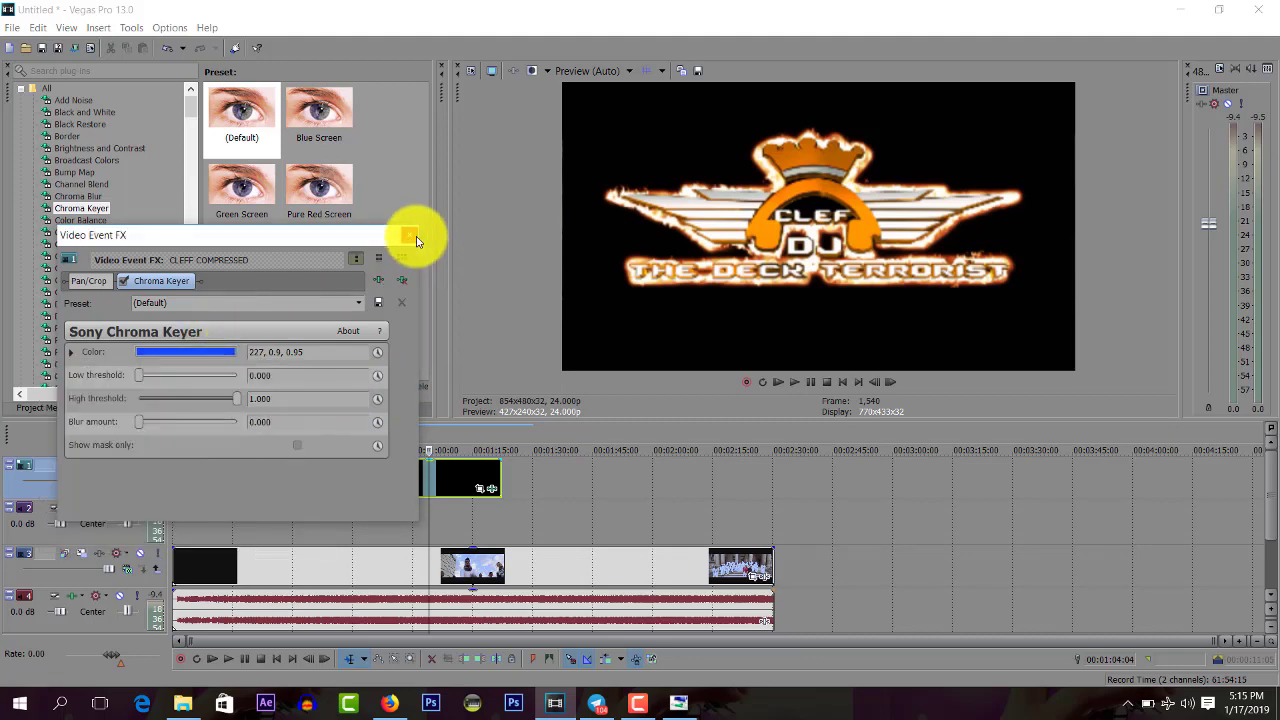
pyautogui.click(410, 238)
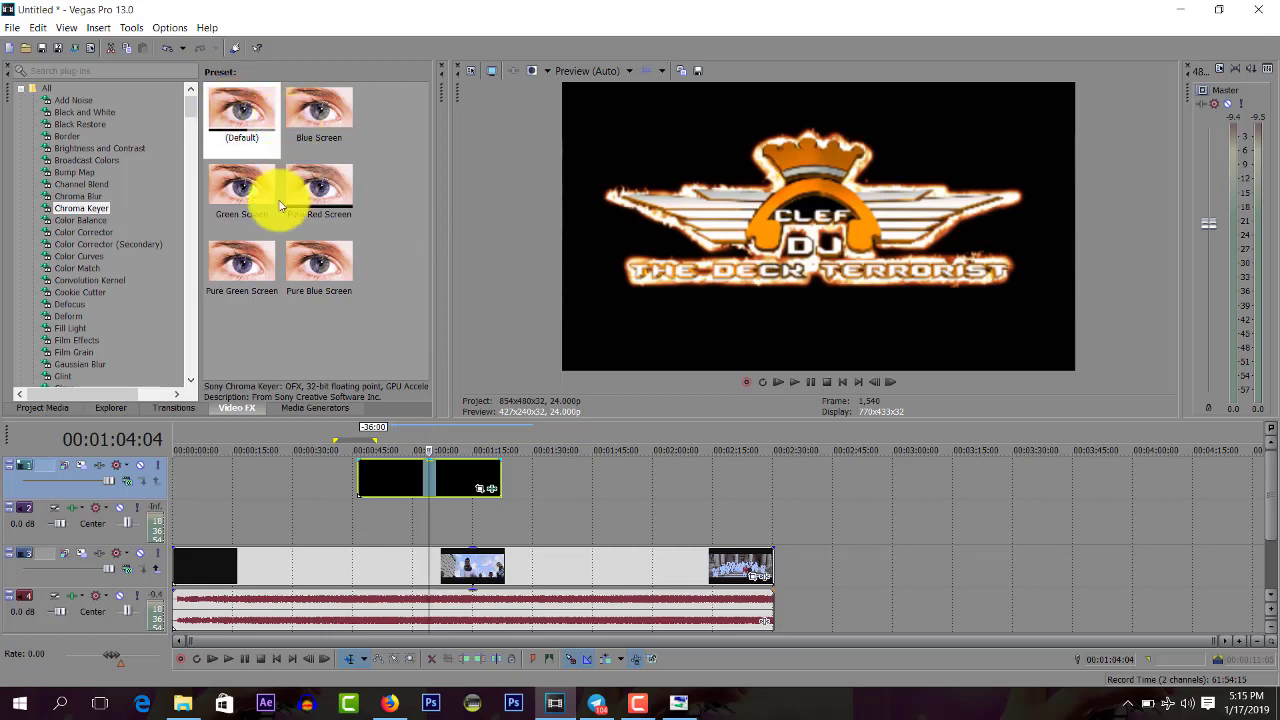
# Step: Add another default Chroma Keyer to the logo event and sample the black background in the preview as its key color
pyautogui.moveTo(245, 107); pyautogui.dragTo(425, 482)
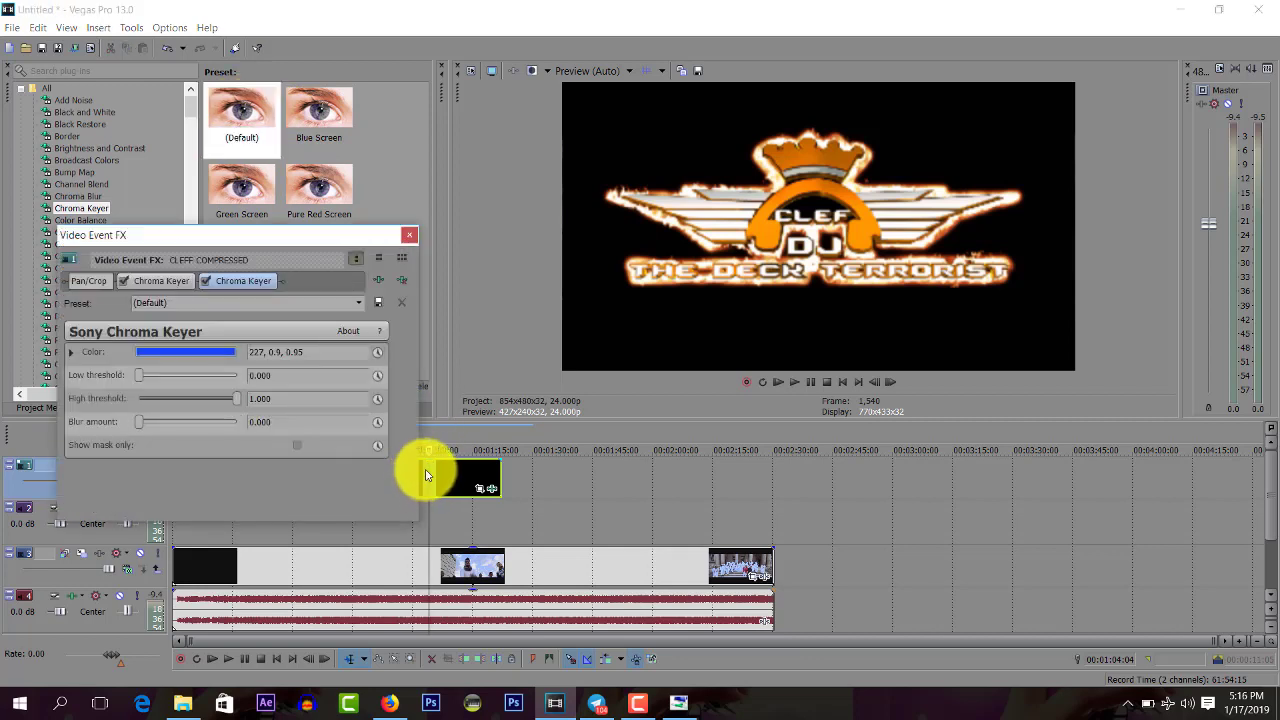
pyautogui.click(226, 356)
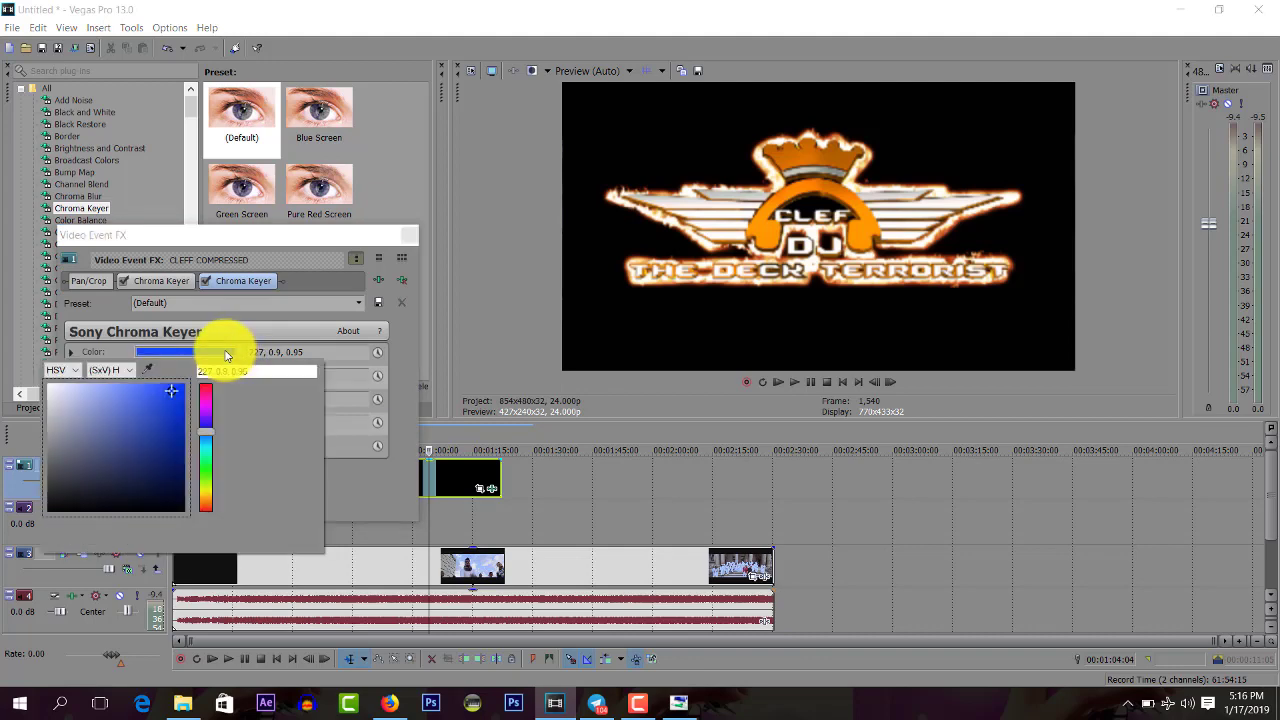
pyautogui.click(148, 370)
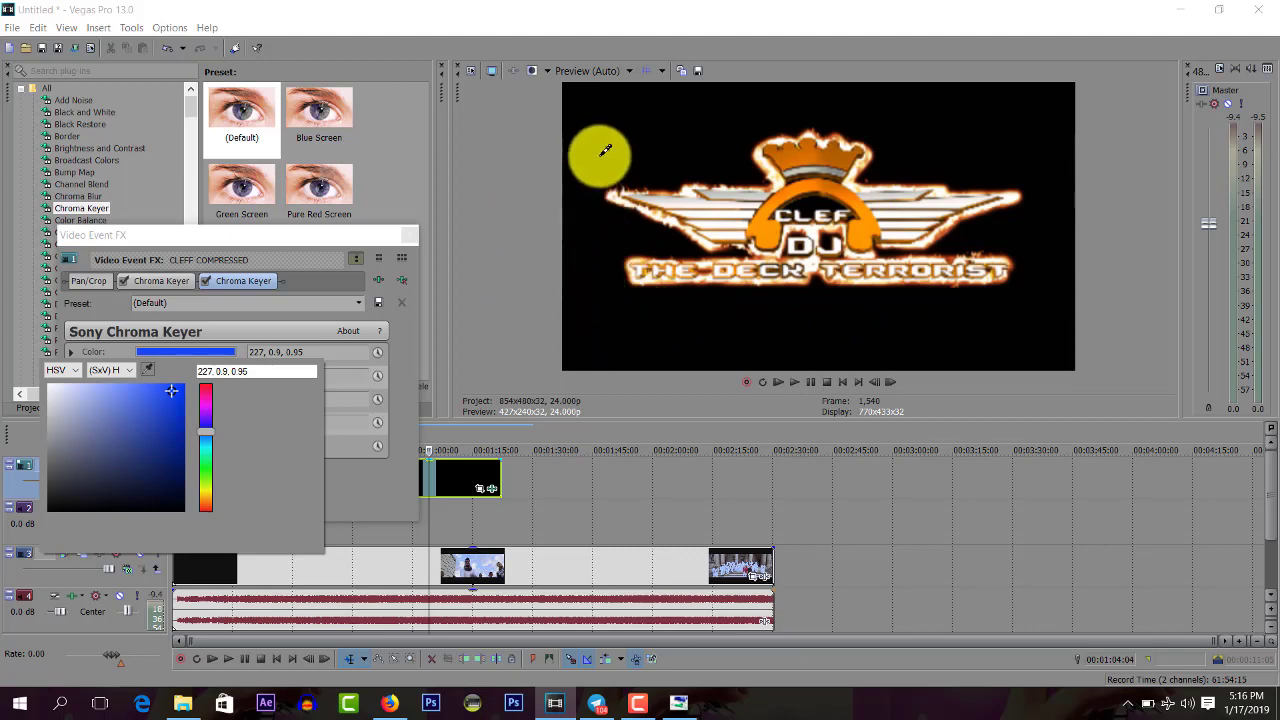
pyautogui.click(627, 117)
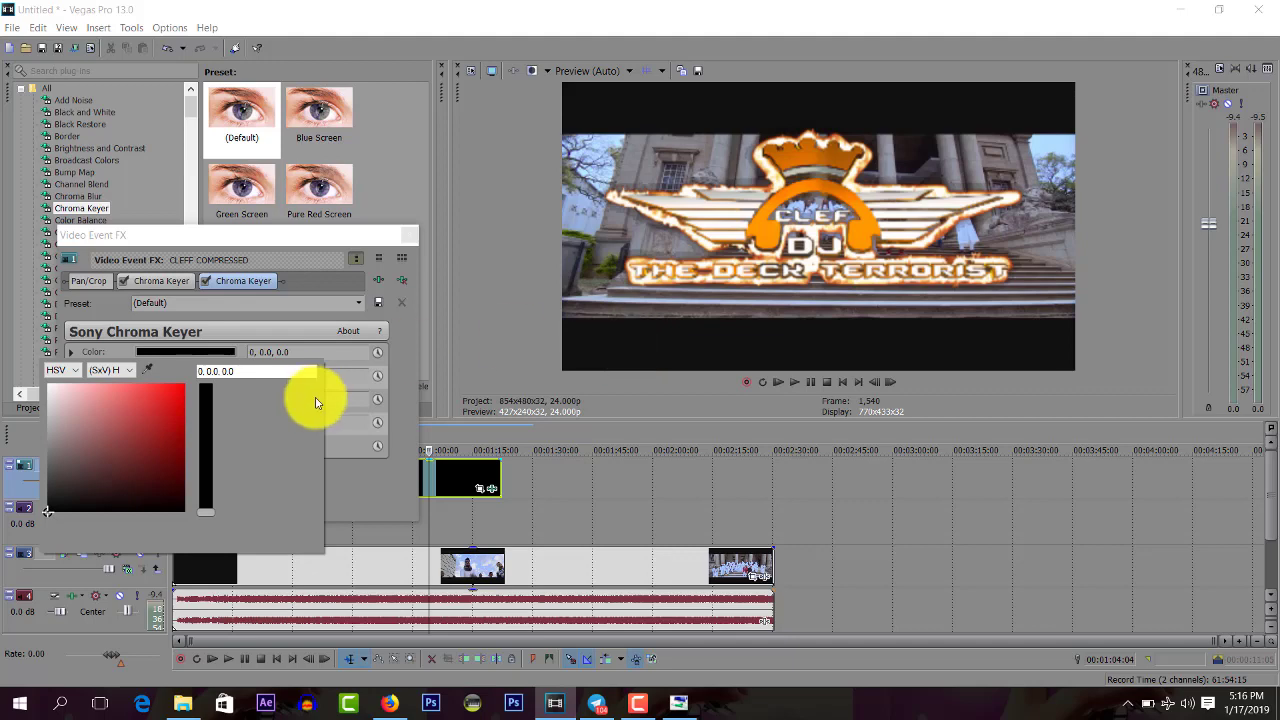
pyautogui.click(405, 427)
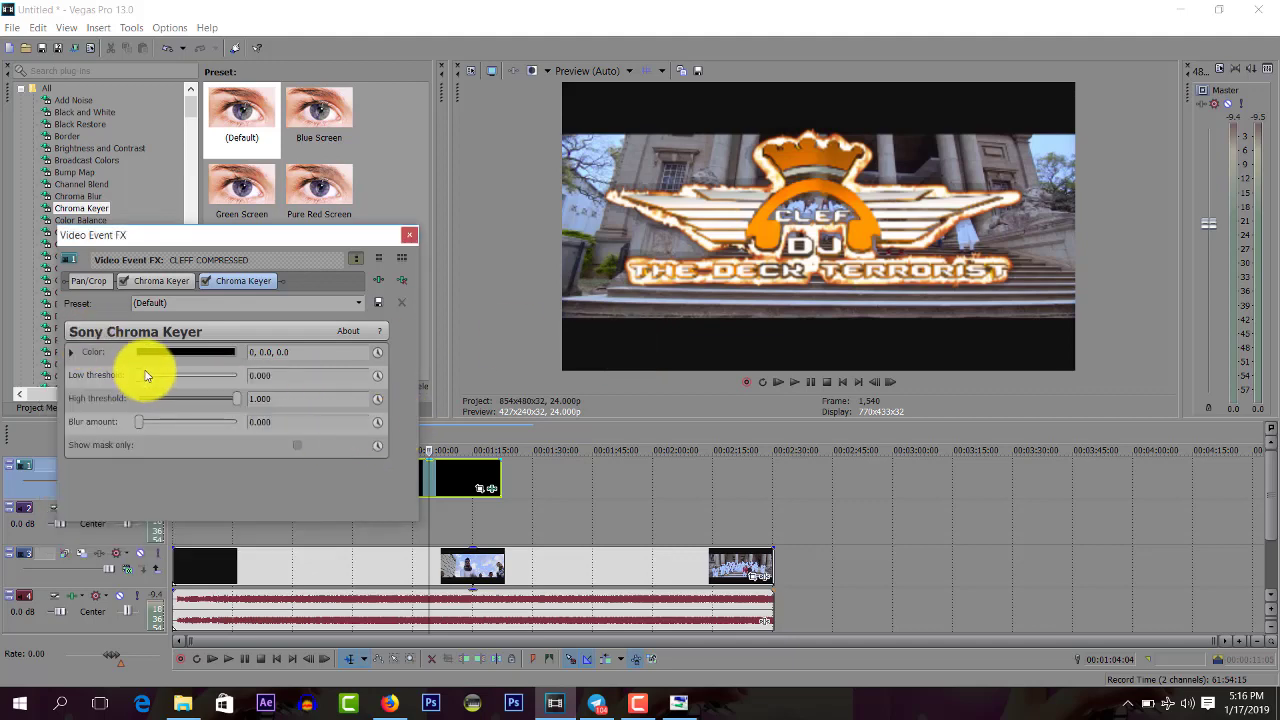
# Step: Adjust the second Chroma Keyer to a low threshold of about 0.366 and a high threshold of 0.898, and close the effect settings
pyautogui.press('XF86MonBrightnessDown')
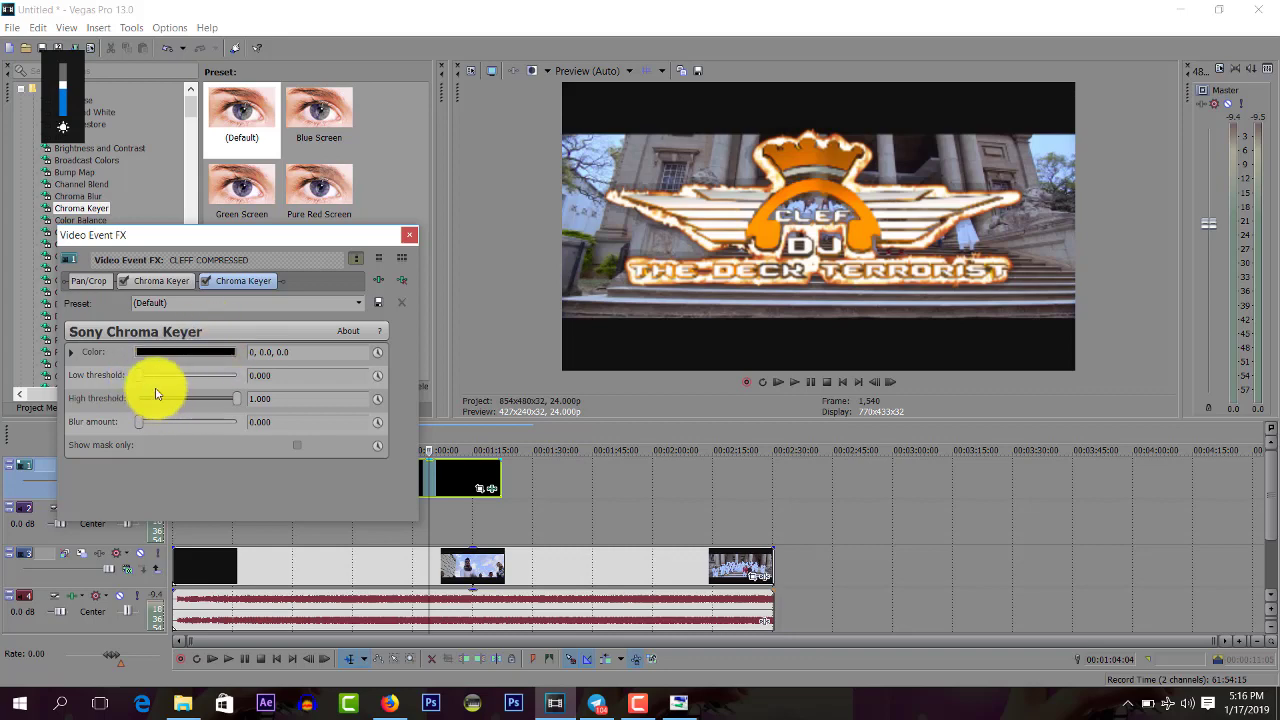
pyautogui.moveTo(140, 382); pyautogui.dragTo(182, 378)
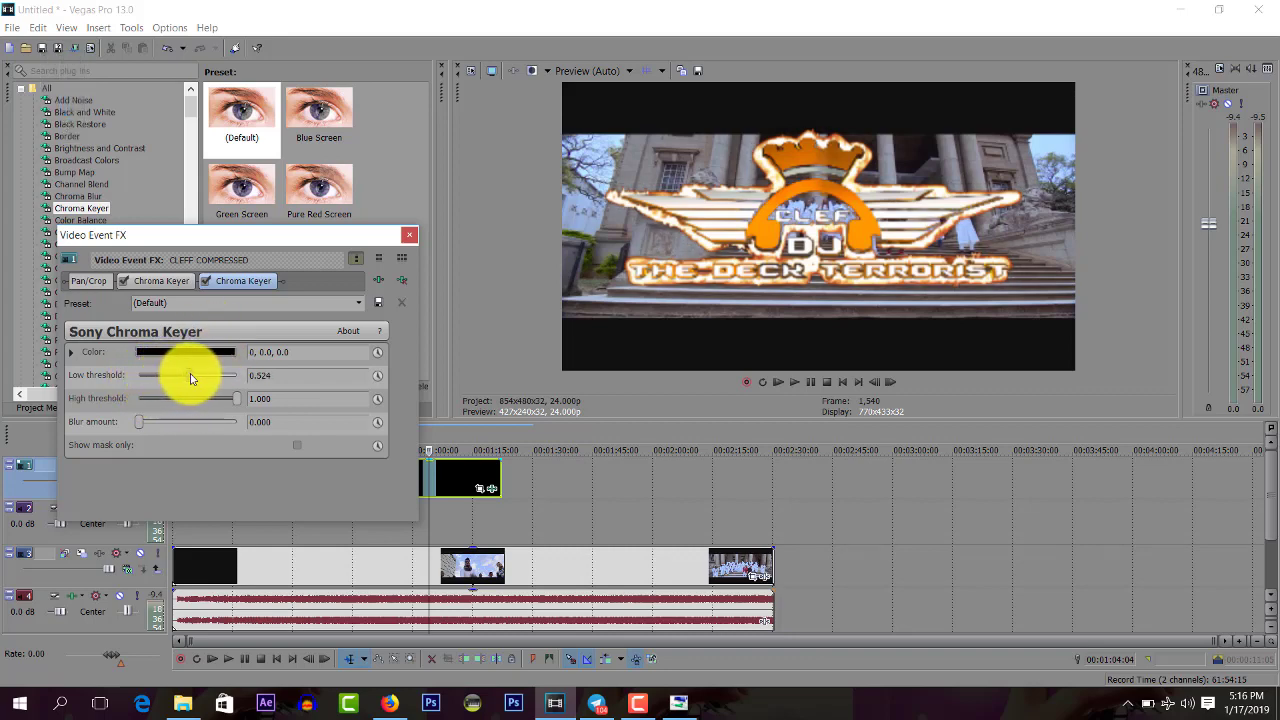
pyautogui.moveTo(229, 402); pyautogui.dragTo(226, 401)
pyautogui.moveTo(193, 378)
pyautogui.mouseDown()
pyautogui.moveTo(157, 376)
pyautogui.moveTo(183, 378)
pyautogui.mouseUp()
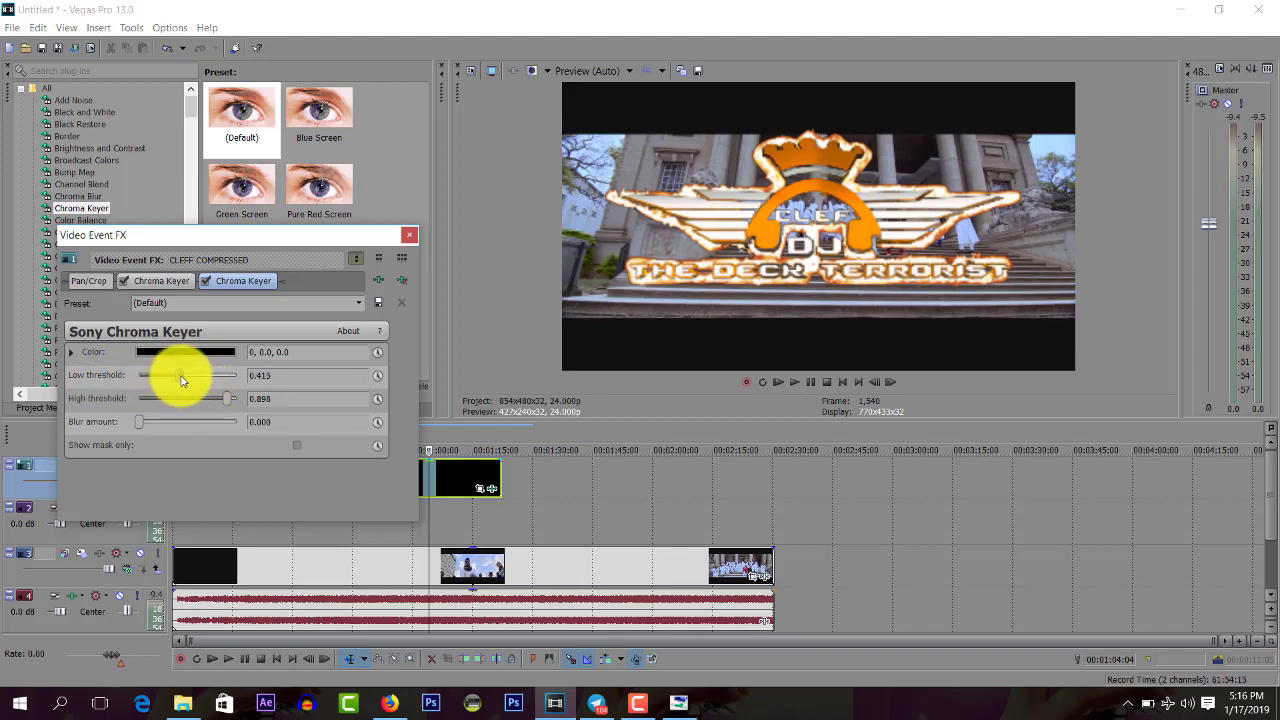
pyautogui.moveTo(226, 403); pyautogui.dragTo(231, 400)
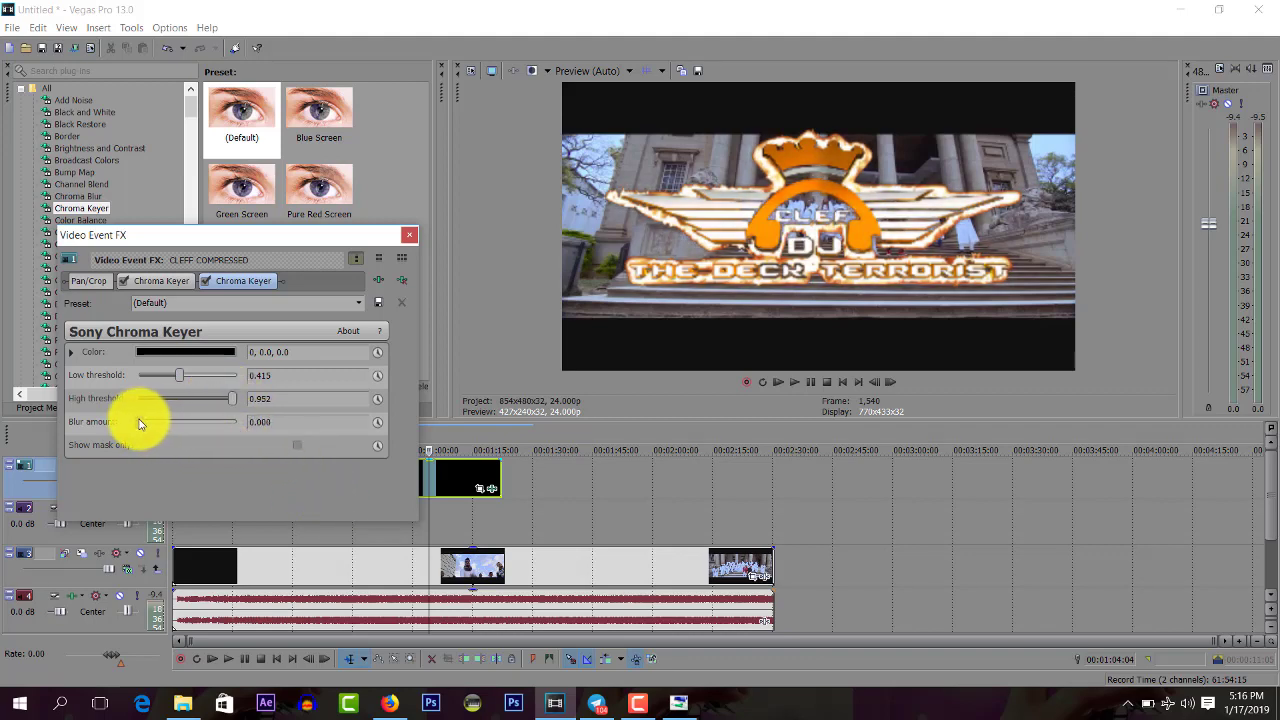
pyautogui.moveTo(229, 400); pyautogui.dragTo(160, 403)
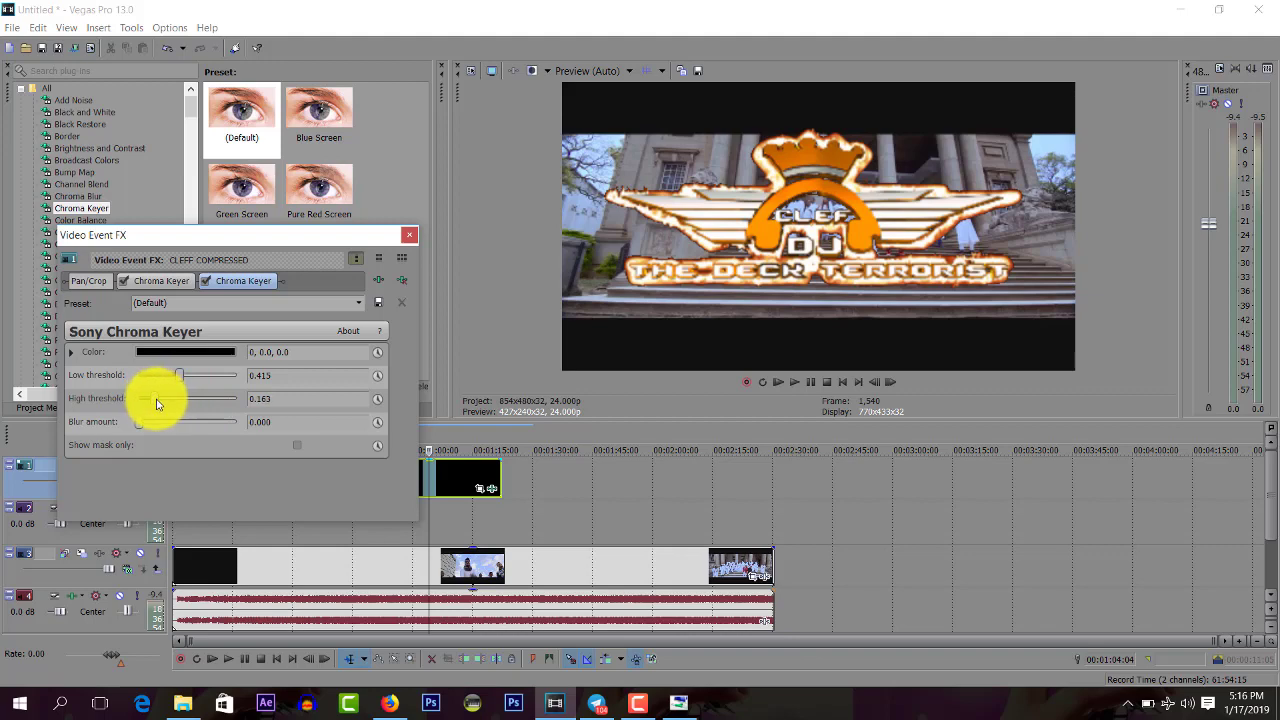
pyautogui.moveTo(160, 403); pyautogui.dragTo(231, 400)
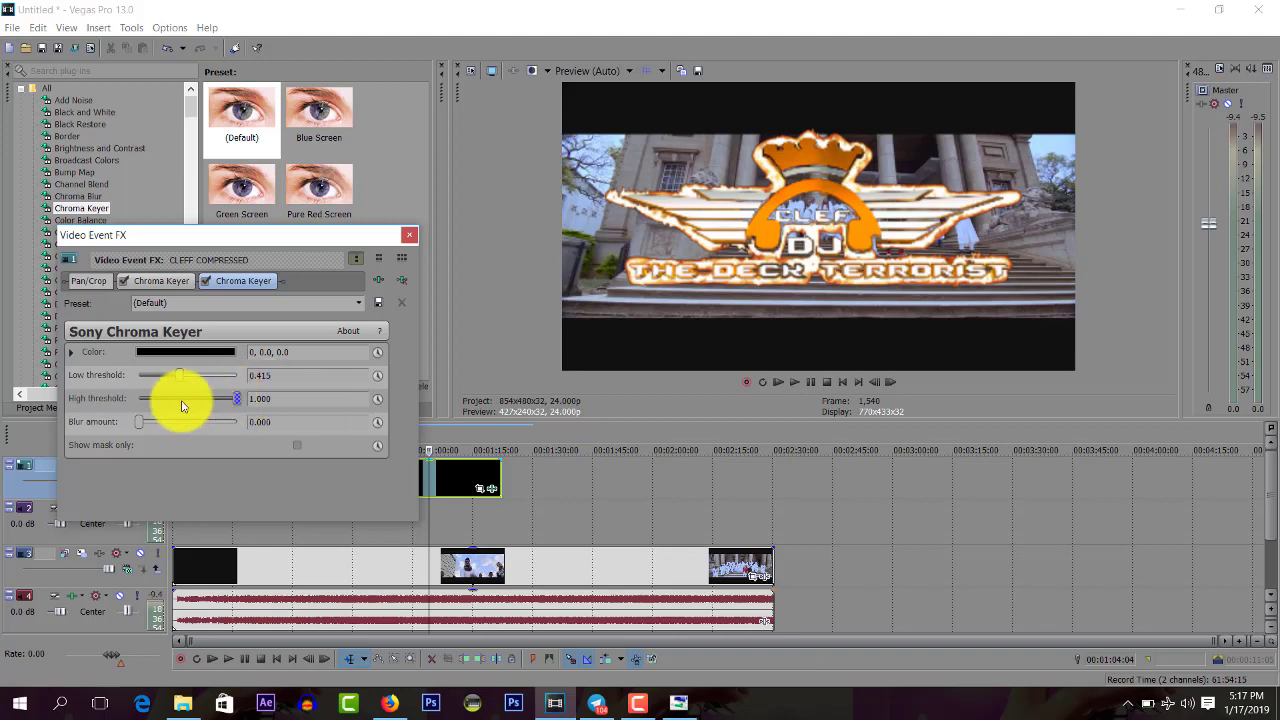
pyautogui.moveTo(238, 403); pyautogui.dragTo(168, 376)
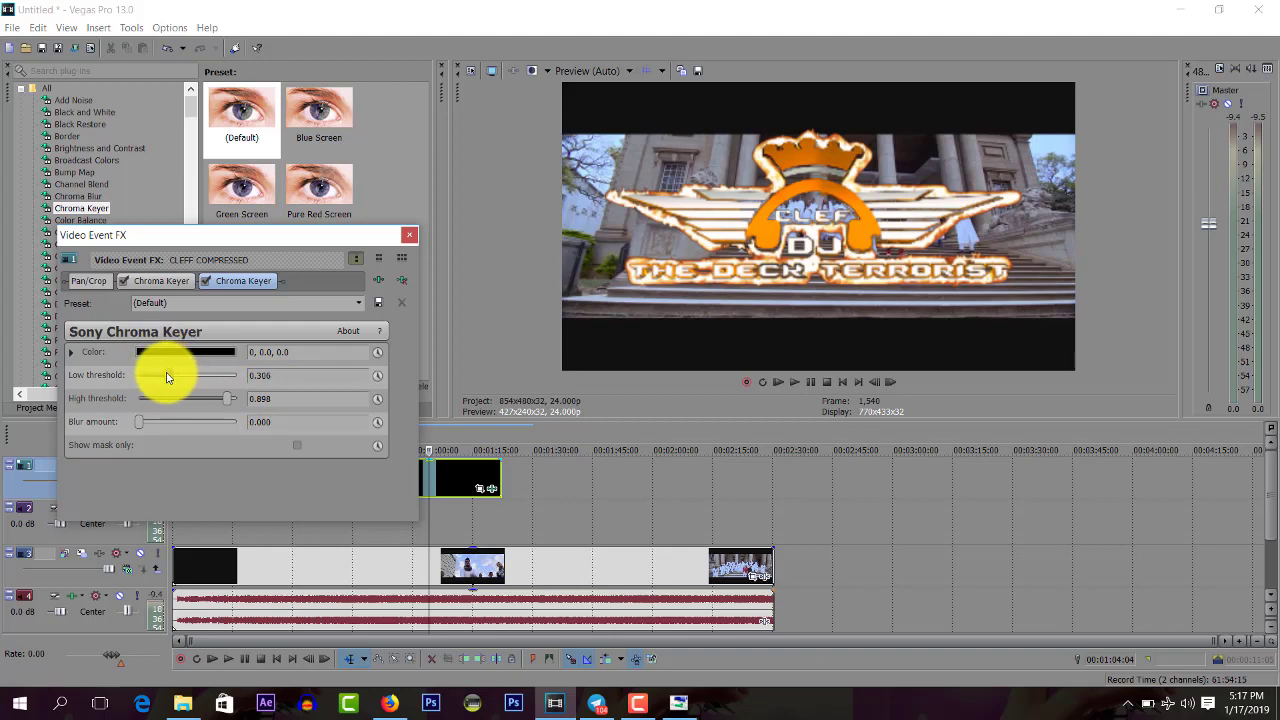
pyautogui.click(409, 235)
# Step: Play the keyed logo over the music video from the start of the logo event, and stop with the cursor at 00:00:59:12
pyautogui.click(361, 486)
pyautogui.press('space')
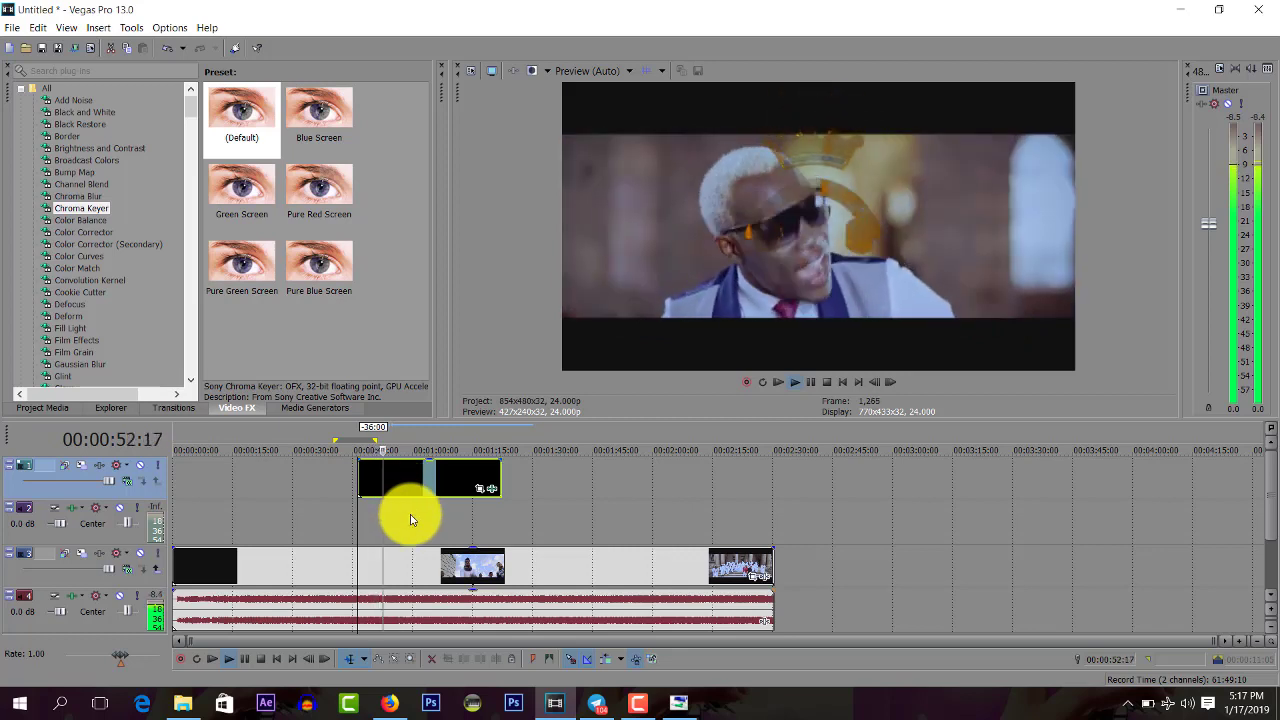
pyautogui.click(409, 516)
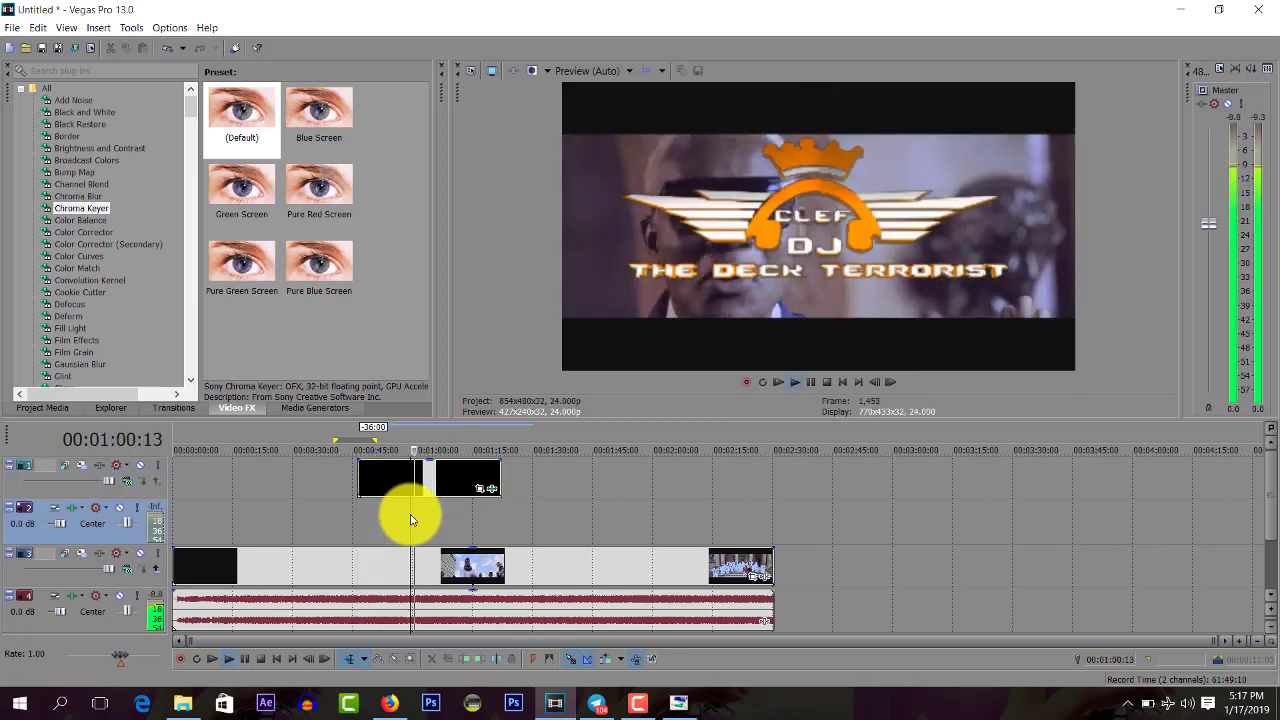
pyautogui.press('space')
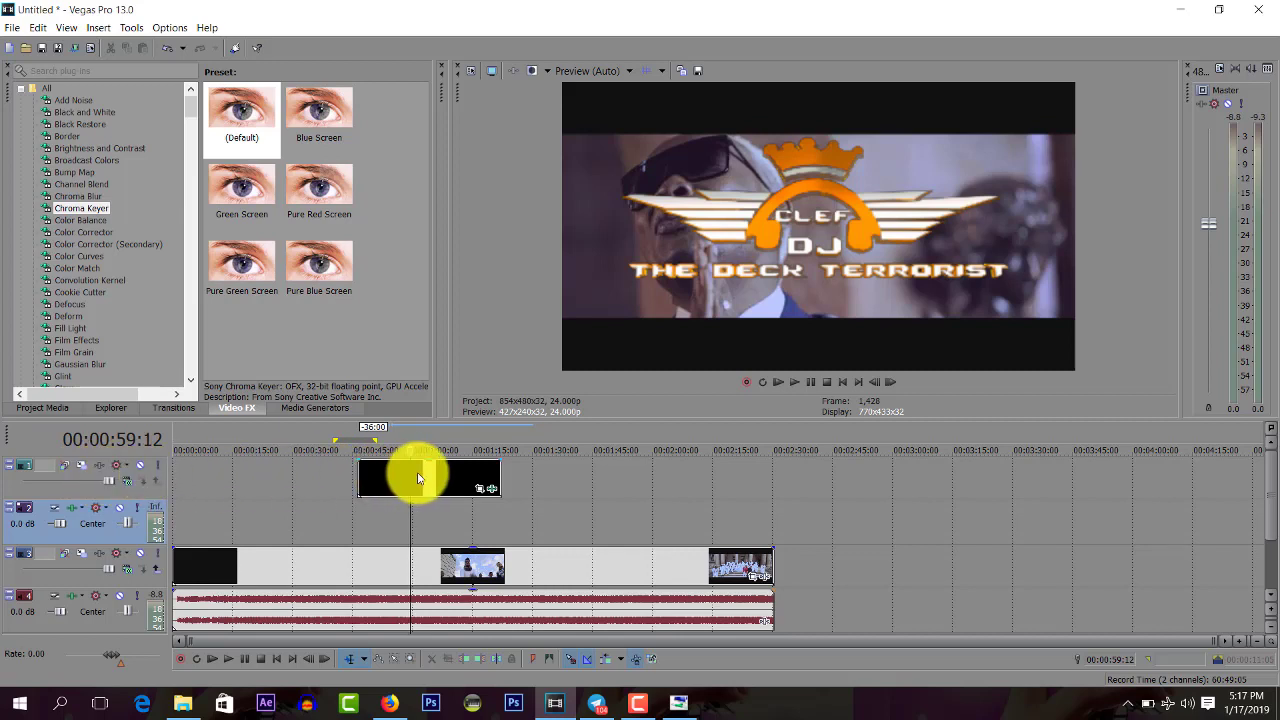
# Step: Use Track Motion on track 1 to shrink the logo to about 298 × 168 and place it at about X 310, Y 172 near the frame's upper-right corner
pyautogui.click(84, 474)
pyautogui.moveTo(605, 127); pyautogui.dragTo(405, 309)
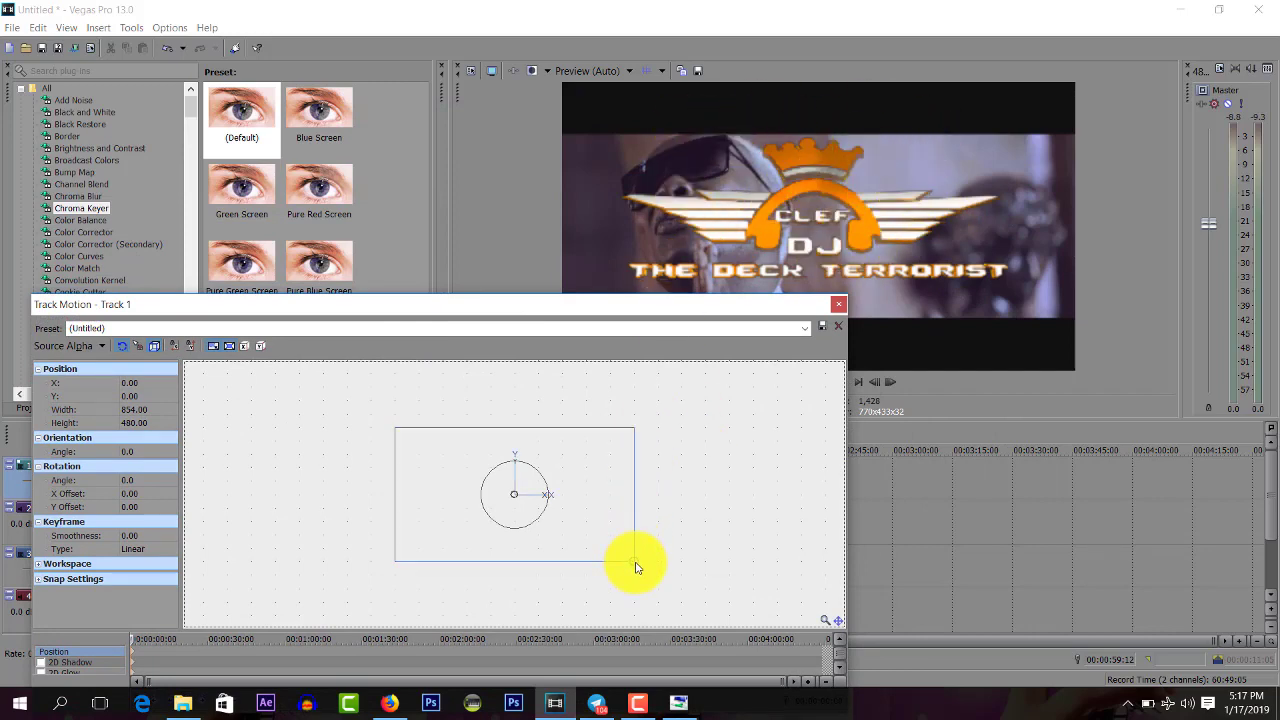
pyautogui.moveTo(636, 567)
pyautogui.mouseDown()
pyautogui.moveTo(607, 541)
pyautogui.moveTo(562, 541)
pyautogui.moveTo(694, 560)
pyautogui.moveTo(603, 542)
pyautogui.moveTo(636, 569)
pyautogui.moveTo(603, 552)
pyautogui.moveTo(619, 563)
pyautogui.mouseUp()
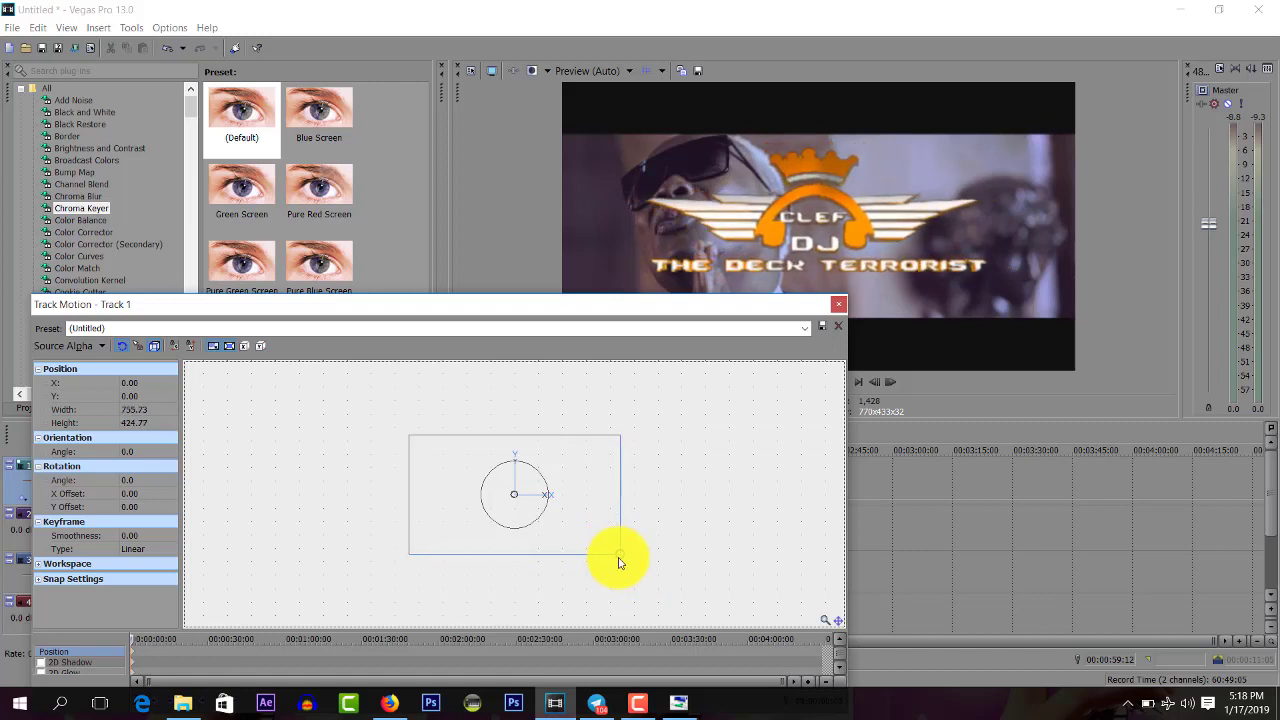
pyautogui.moveTo(619, 563); pyautogui.dragTo(625, 482)
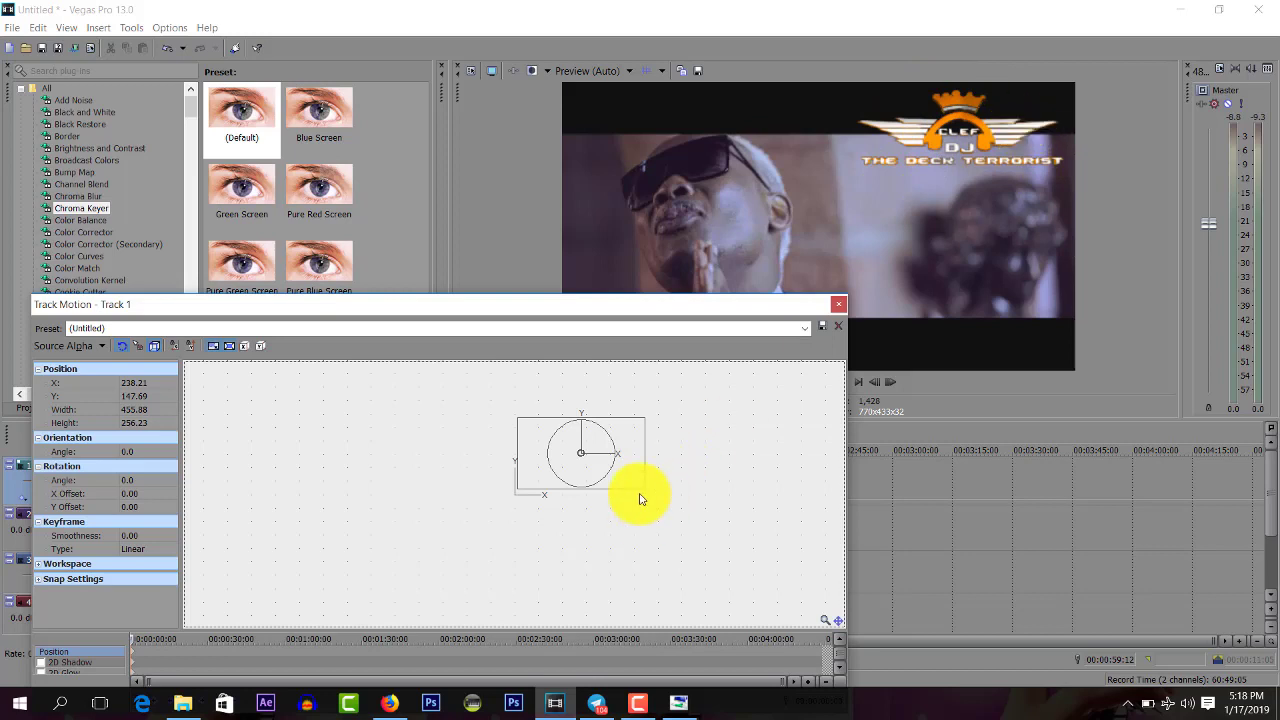
pyautogui.moveTo(642, 488)
pyautogui.mouseDown()
pyautogui.moveTo(589, 471)
pyautogui.moveTo(636, 475)
pyautogui.mouseUp()
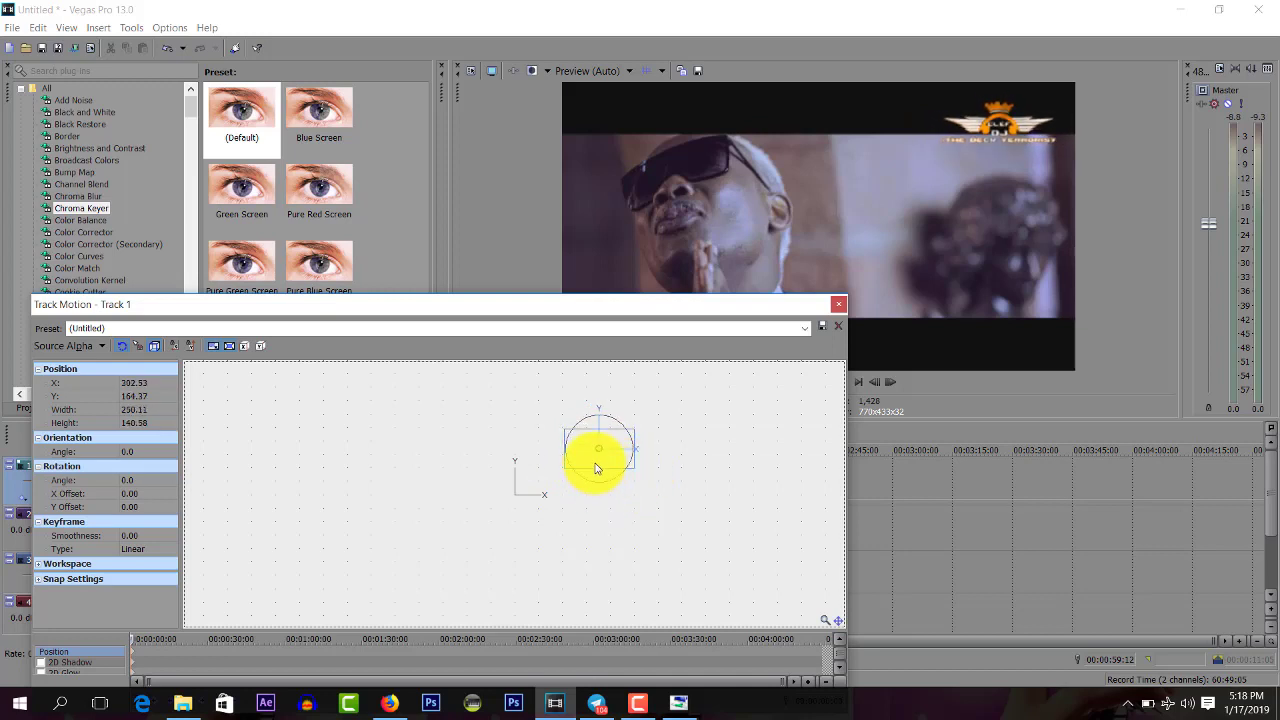
pyautogui.moveTo(599, 465); pyautogui.dragTo(597, 463)
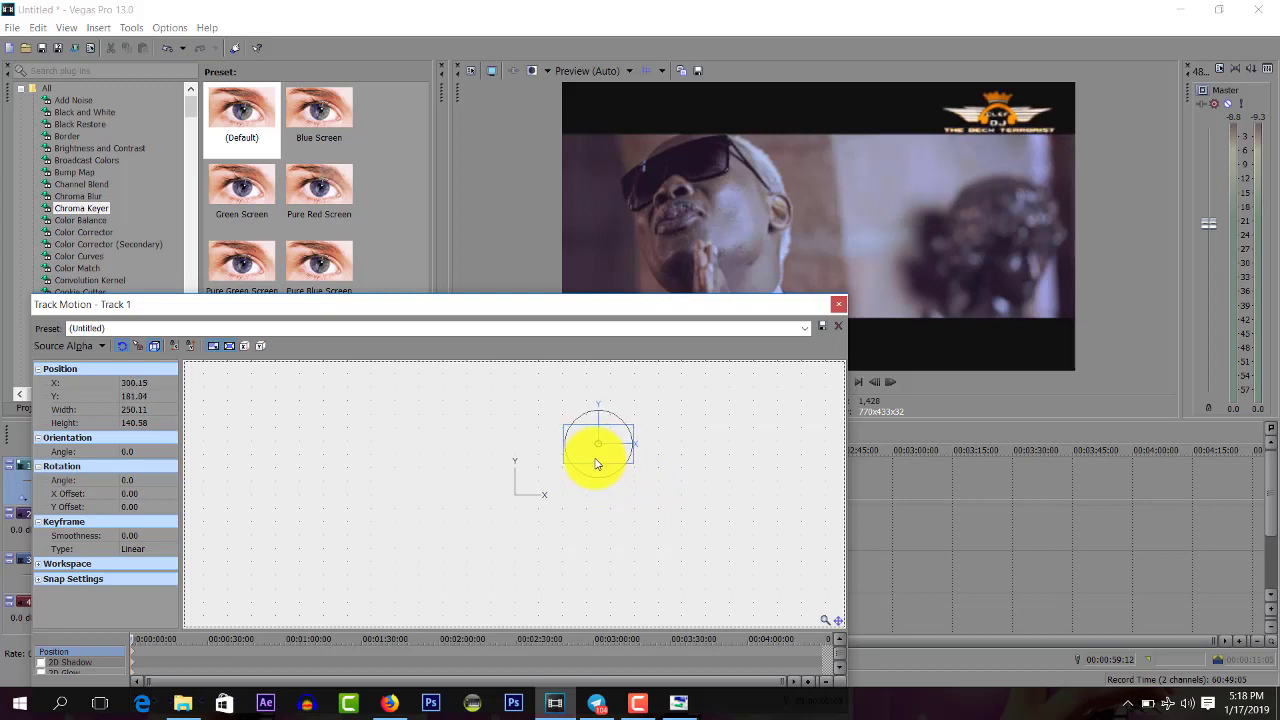
pyautogui.moveTo(633, 469)
pyautogui.mouseDown()
pyautogui.moveTo(663, 477)
pyautogui.moveTo(609, 466)
pyautogui.mouseUp()
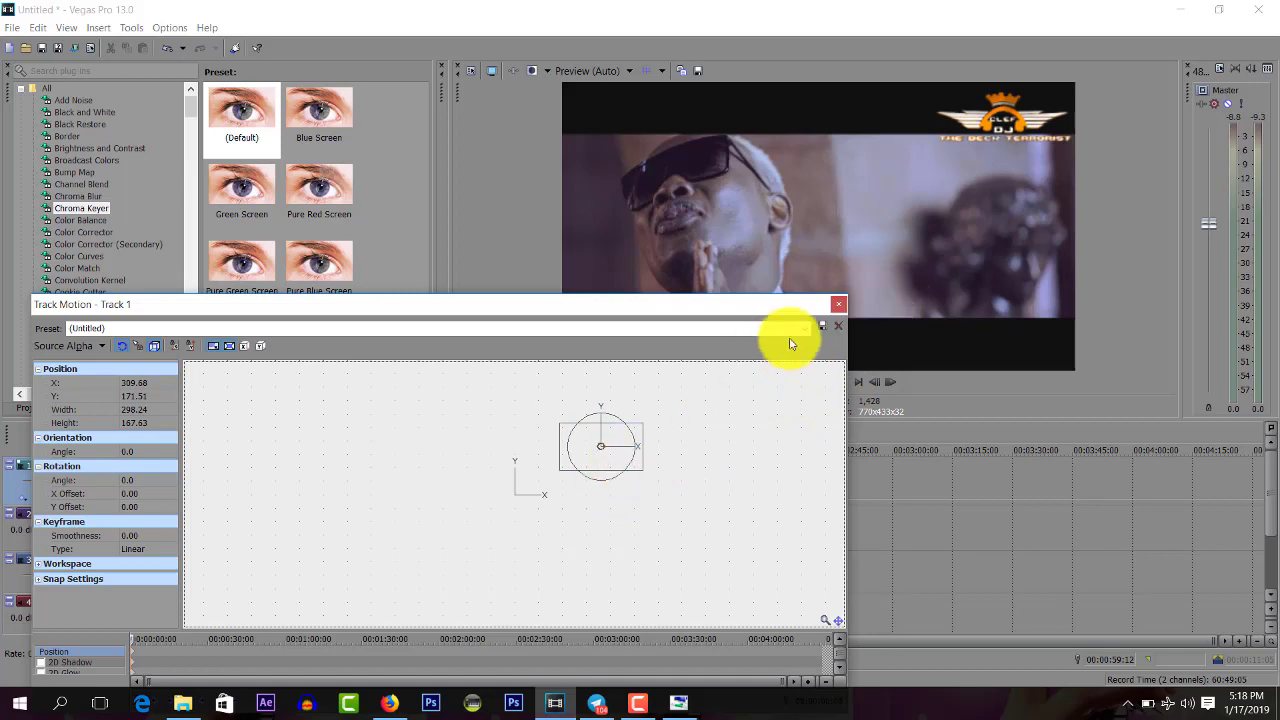
pyautogui.click(838, 306)
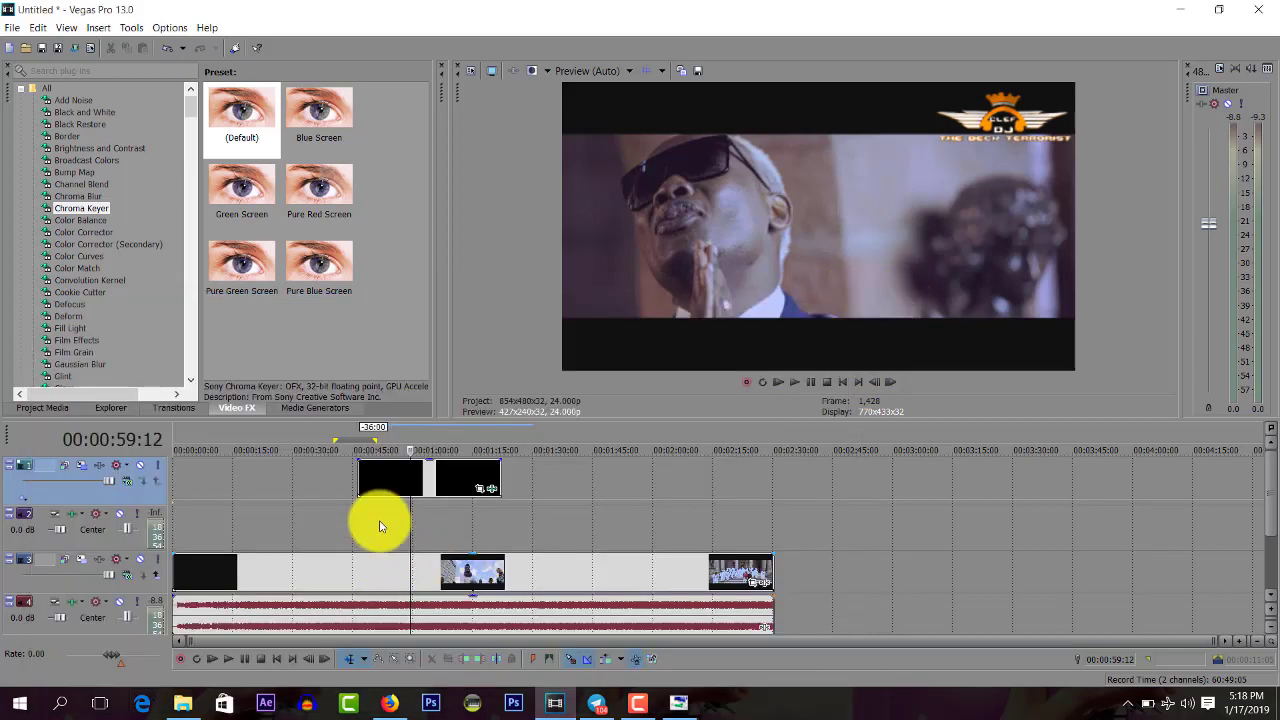
# Step: Preview the repositioned logo over the video from the start of its event, at 00:01:10:16 and at 00:01:01:00
pyautogui.click(359, 474)
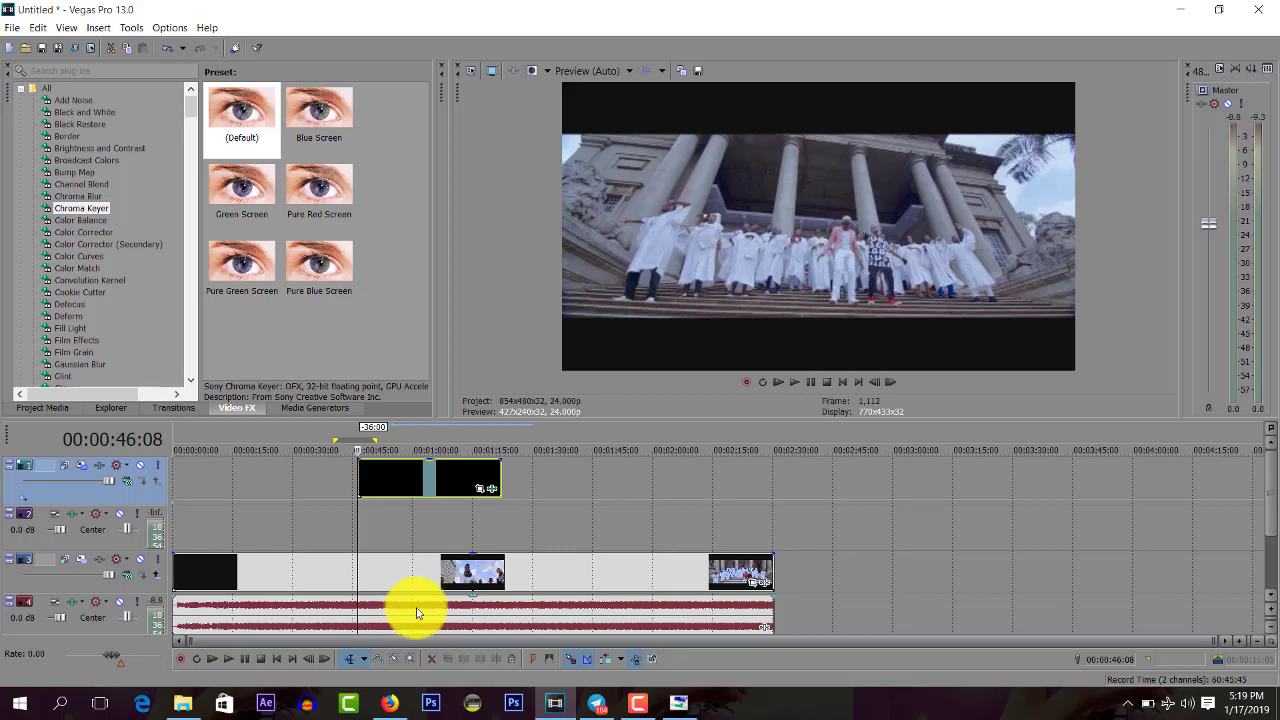
pyautogui.click(455, 530)
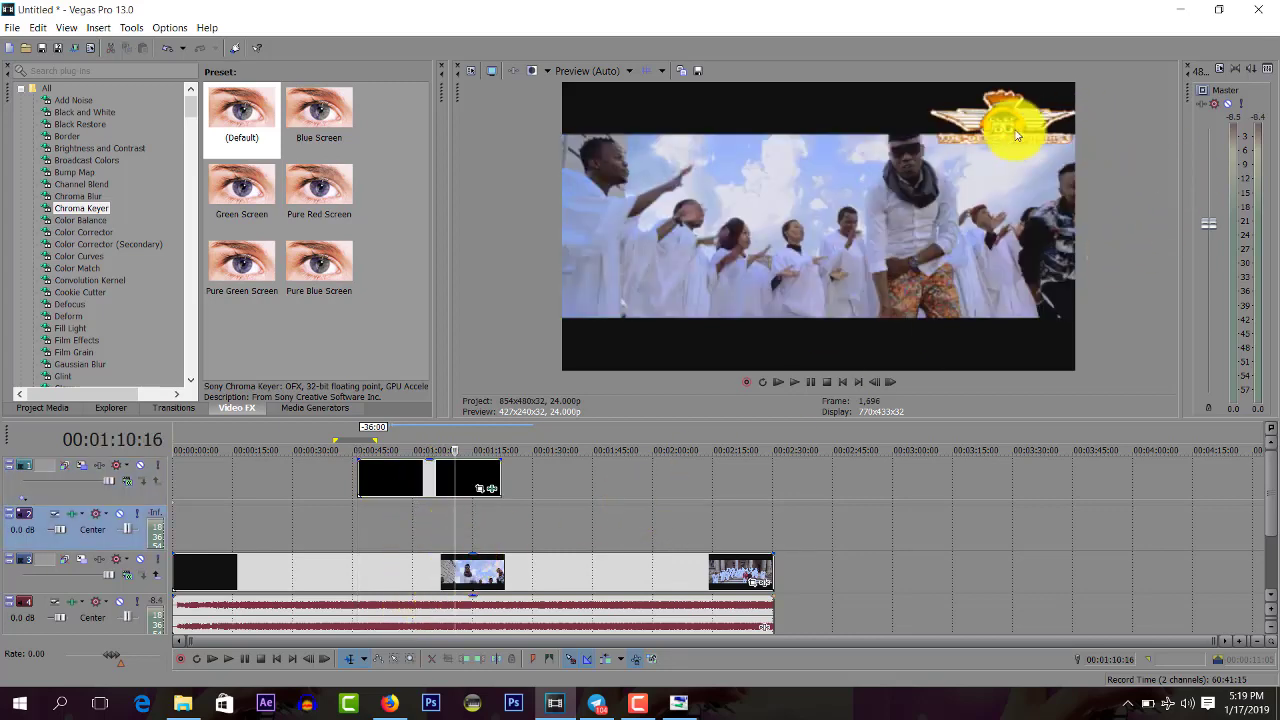
pyautogui.click(418, 515)
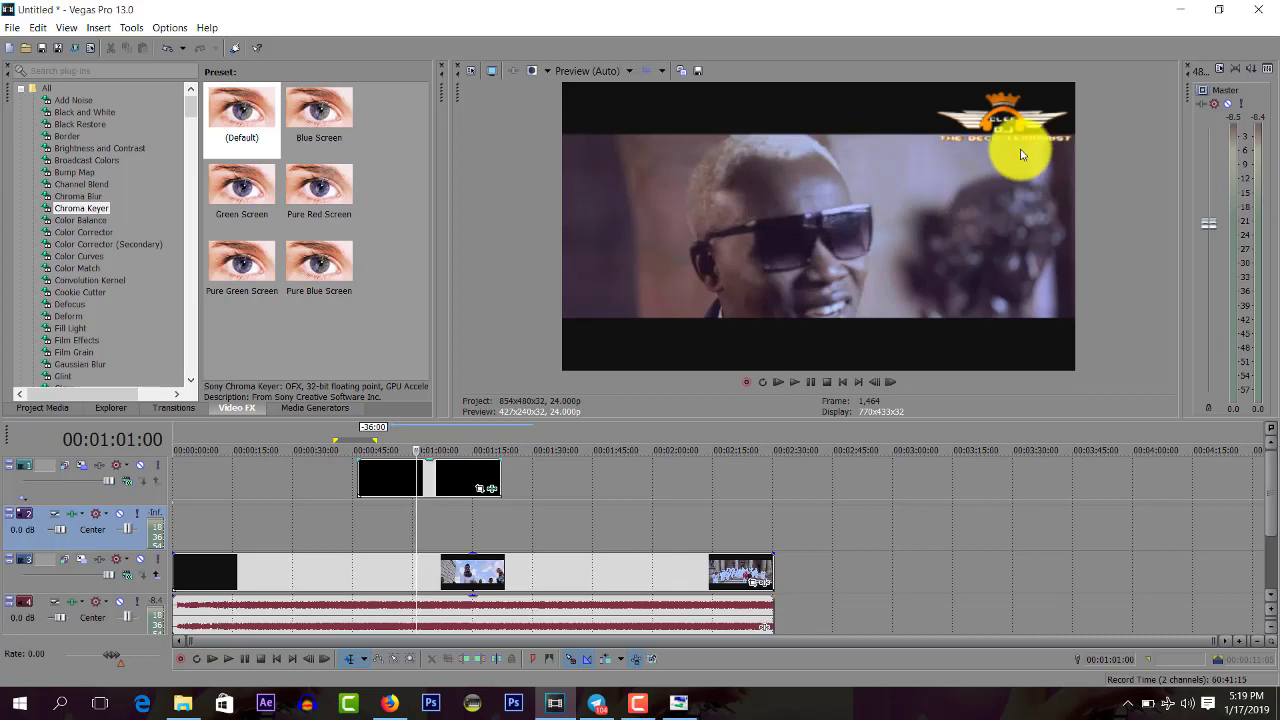
# Step: Reduce the logo to about 246 × 138 in Track Motion and place it in the frame's upper-right corner at about X 333, Y 186
pyautogui.click(86, 466)
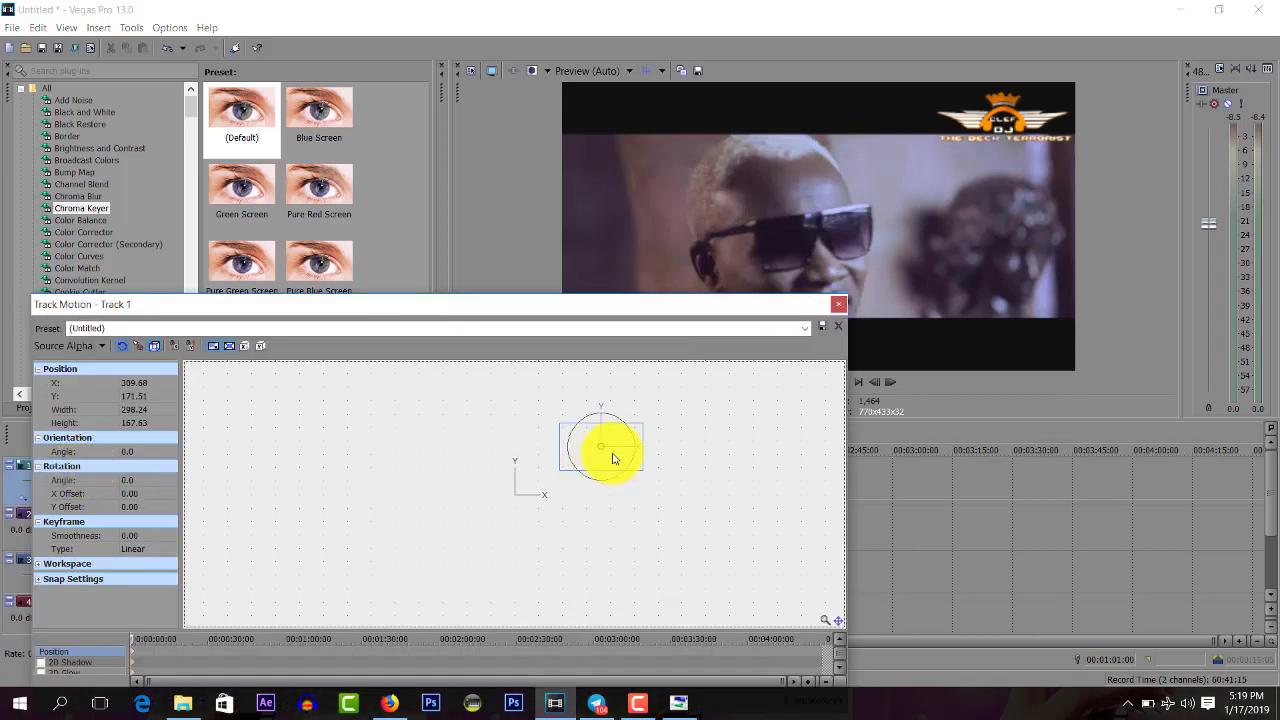
pyautogui.moveTo(584, 461); pyautogui.dragTo(410, 457)
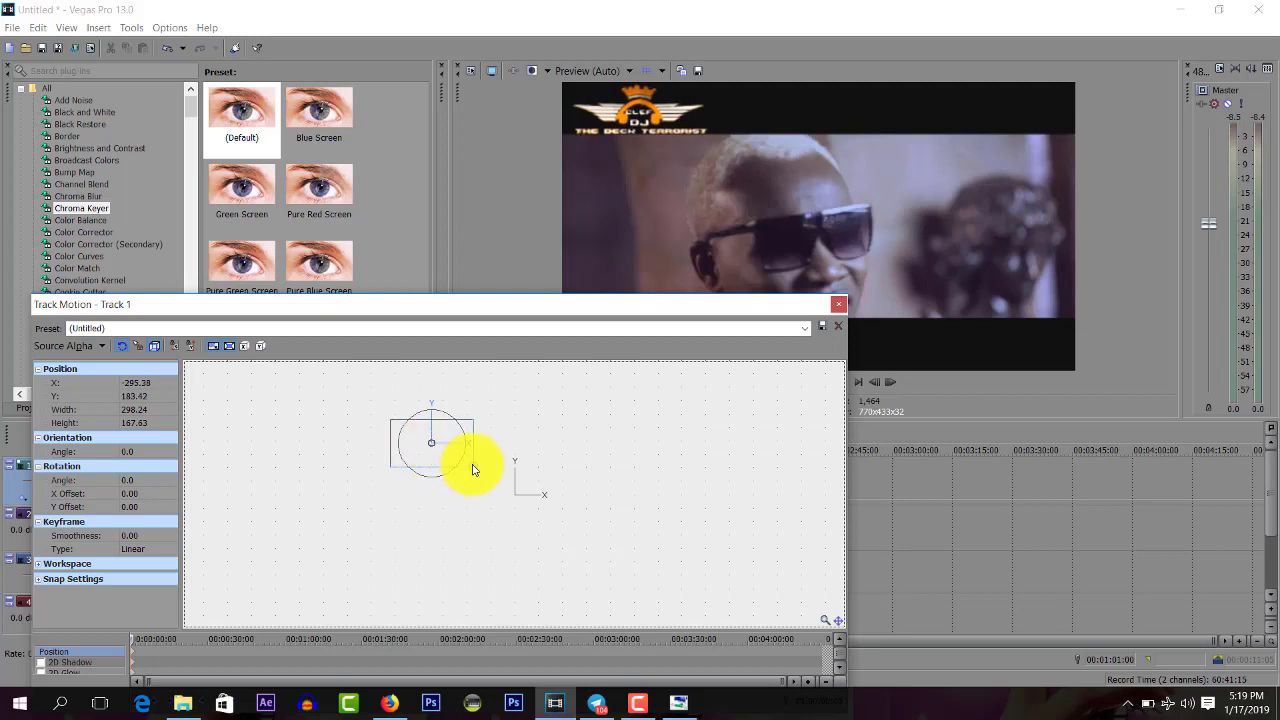
pyautogui.moveTo(479, 479); pyautogui.dragTo(625, 461)
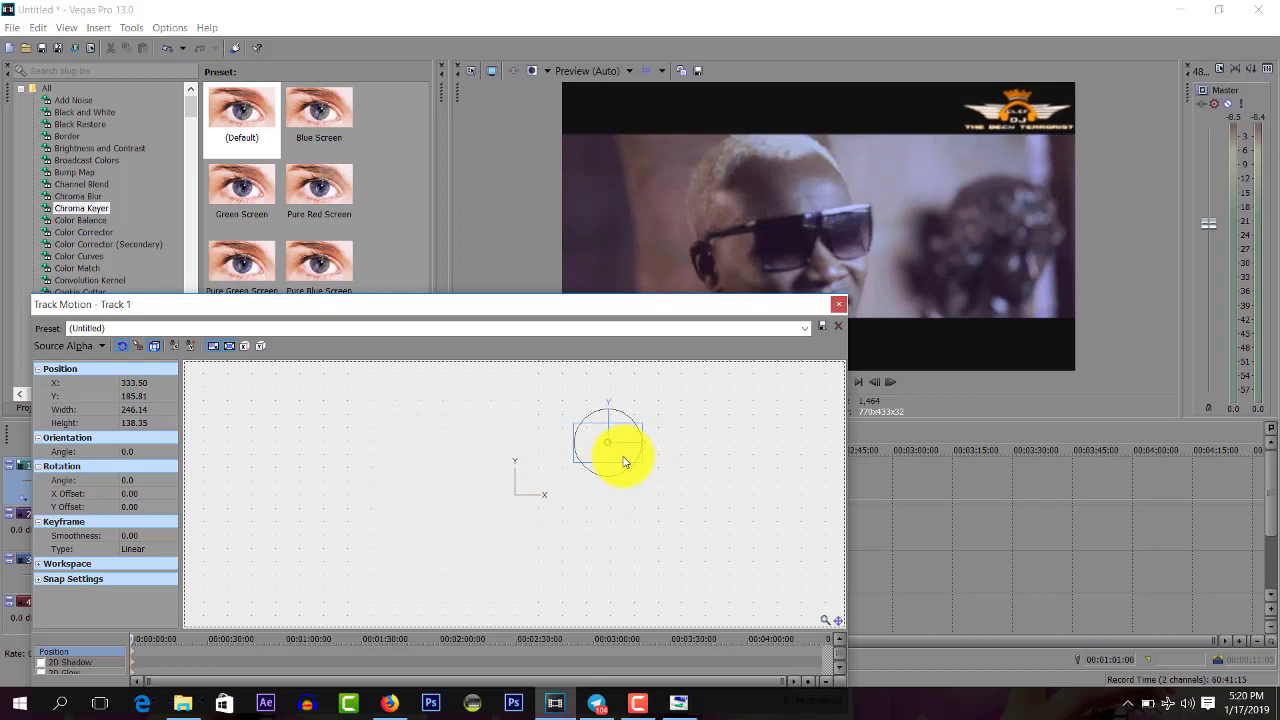
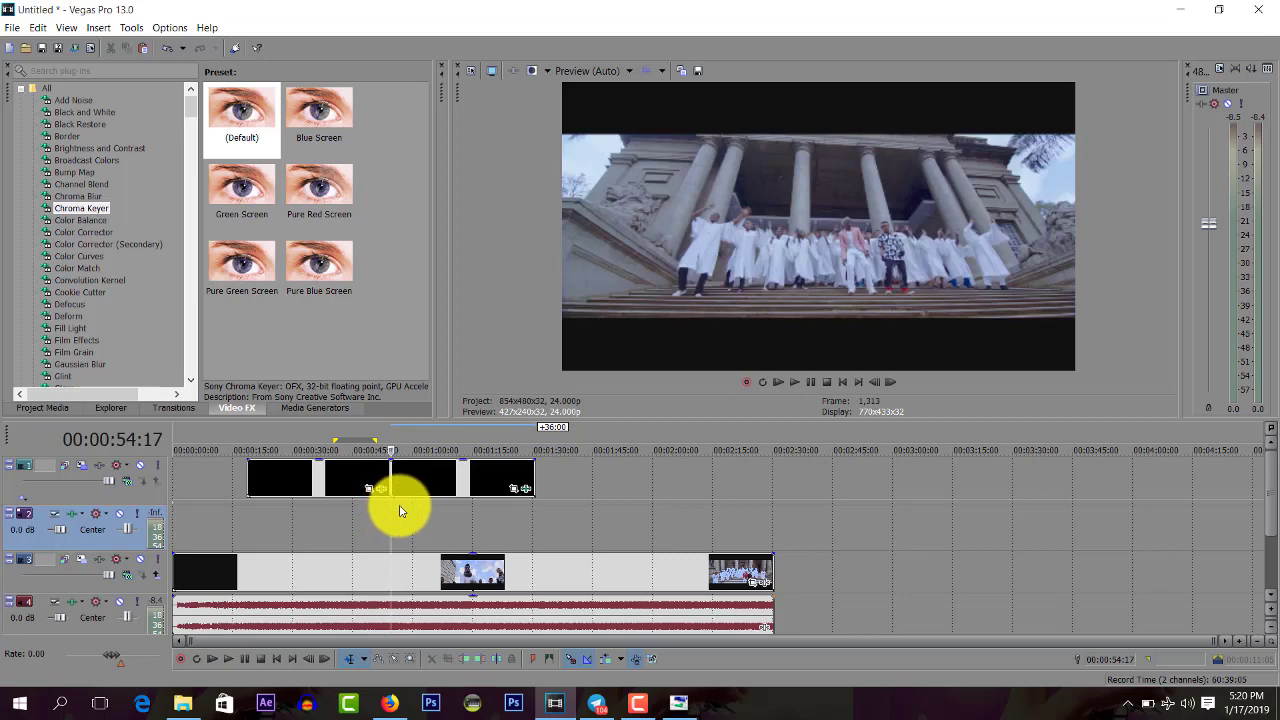
# Step: Check the logo's animation over the video at successive points along the second logo event, from 00:00:56:20 past 00:01:12:12
pyautogui.click(398, 507)
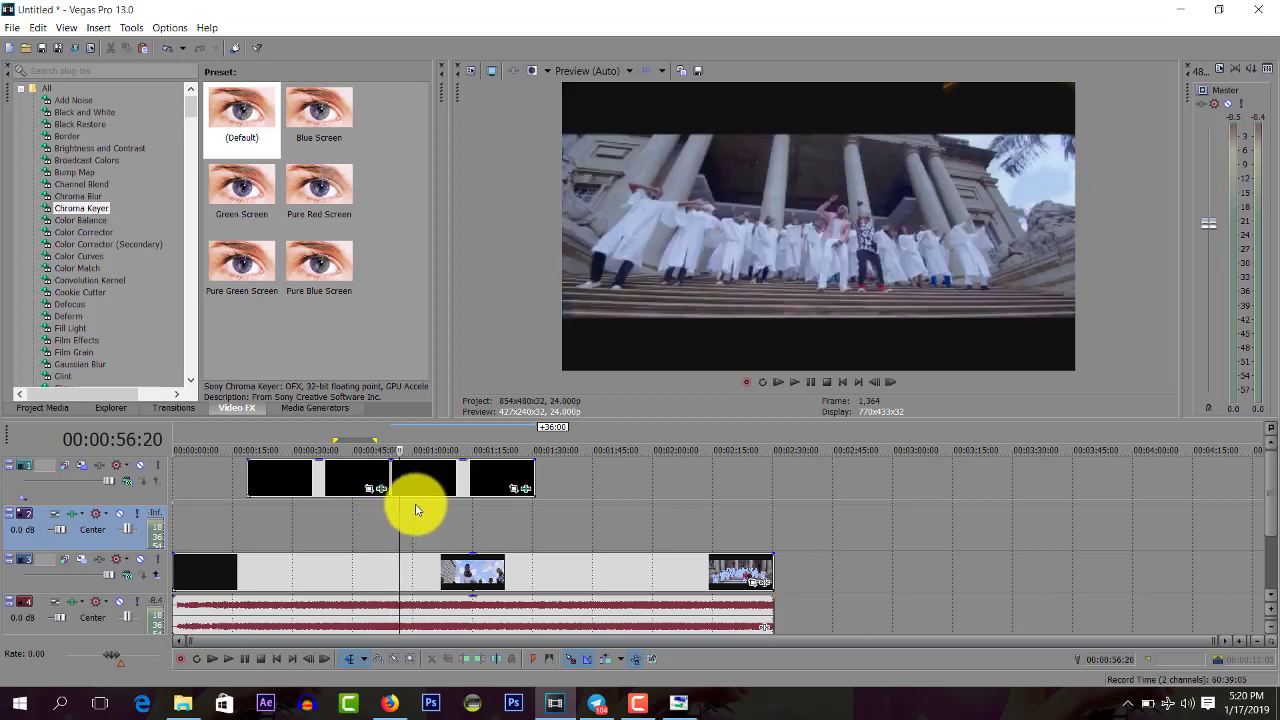
pyautogui.click(407, 500)
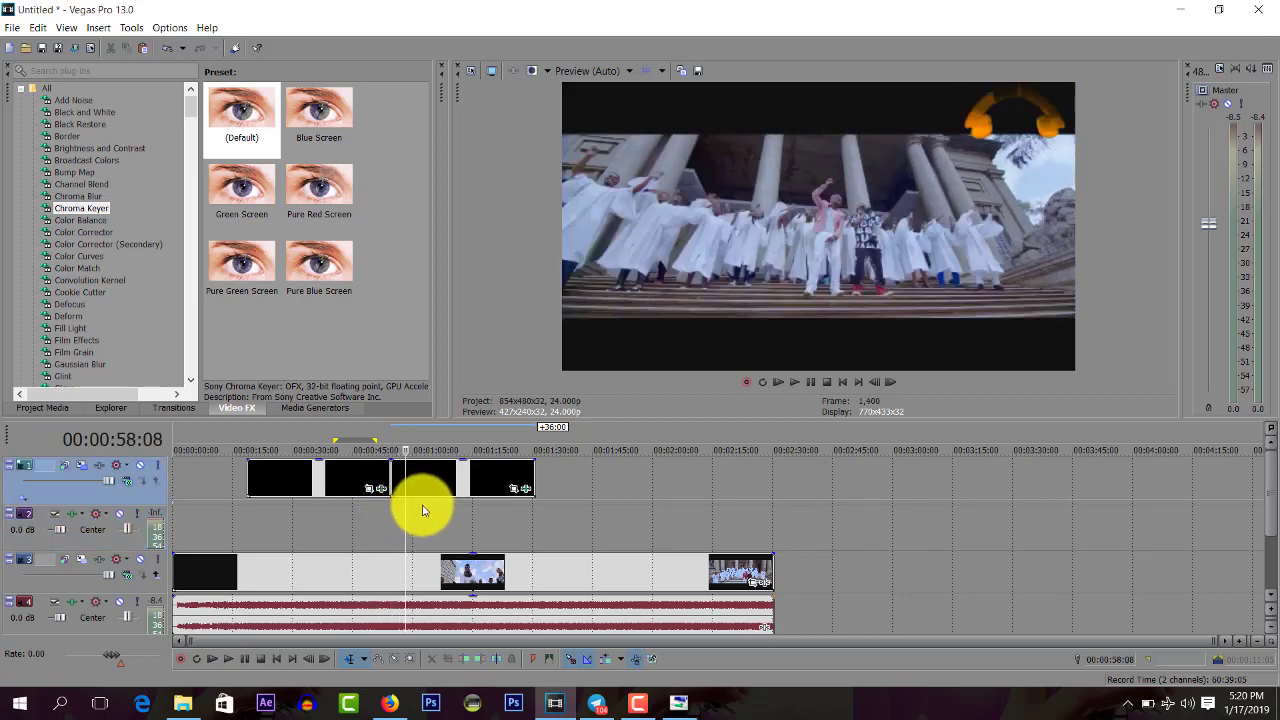
pyautogui.click(423, 509)
pyautogui.click(438, 509)
pyautogui.click(448, 510)
pyautogui.click(463, 511)
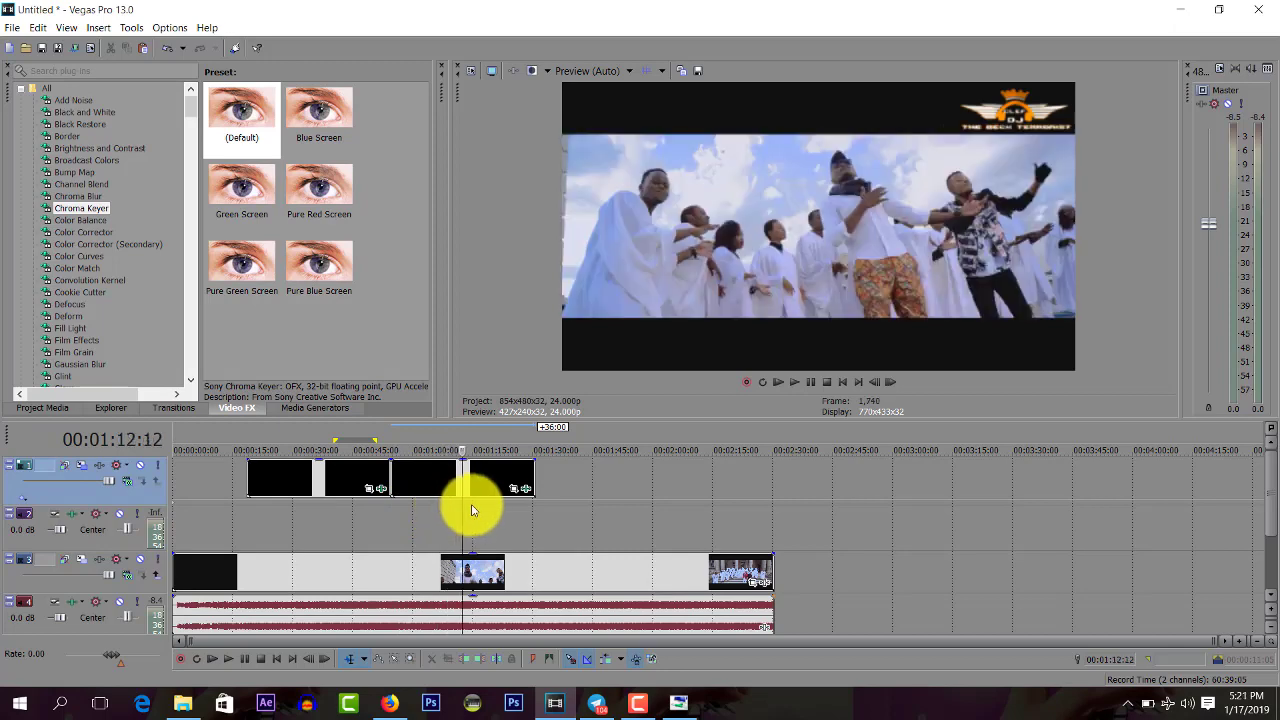
pyautogui.click(480, 509)
# Step: Delete the second logo event from track 1, keeping only the first one
pyautogui.click(452, 485)
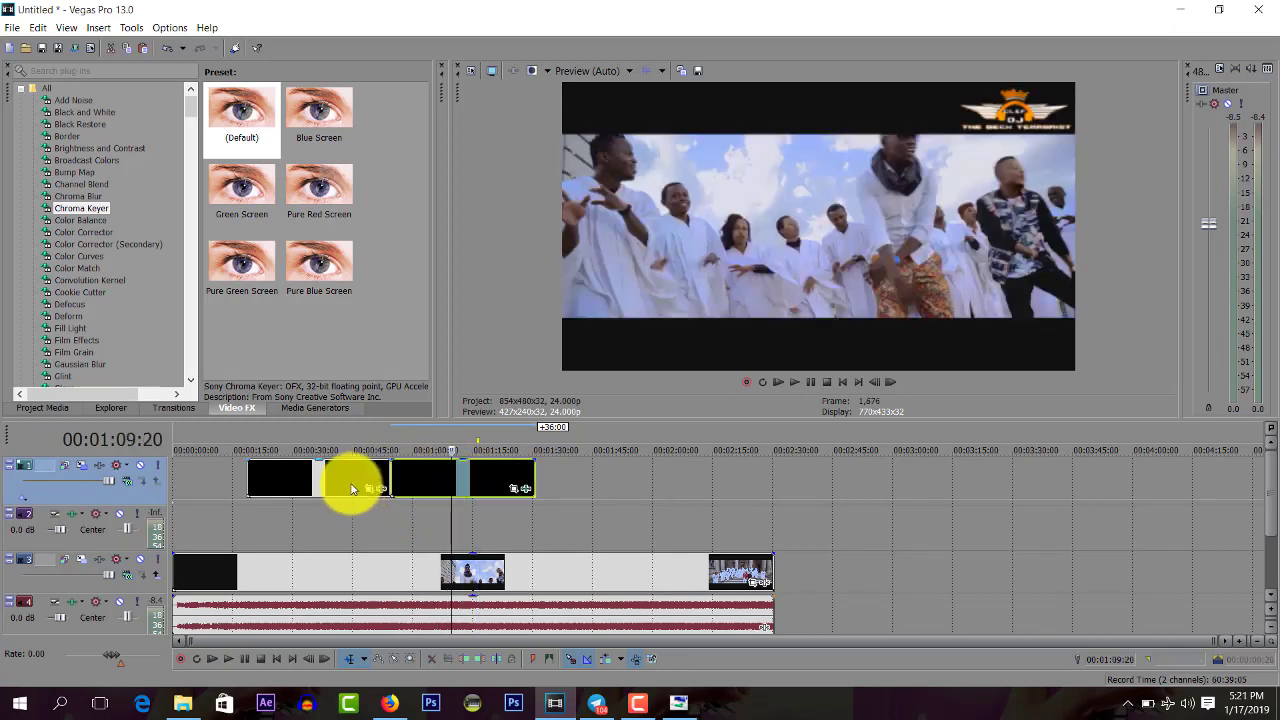
pyautogui.click(449, 483)
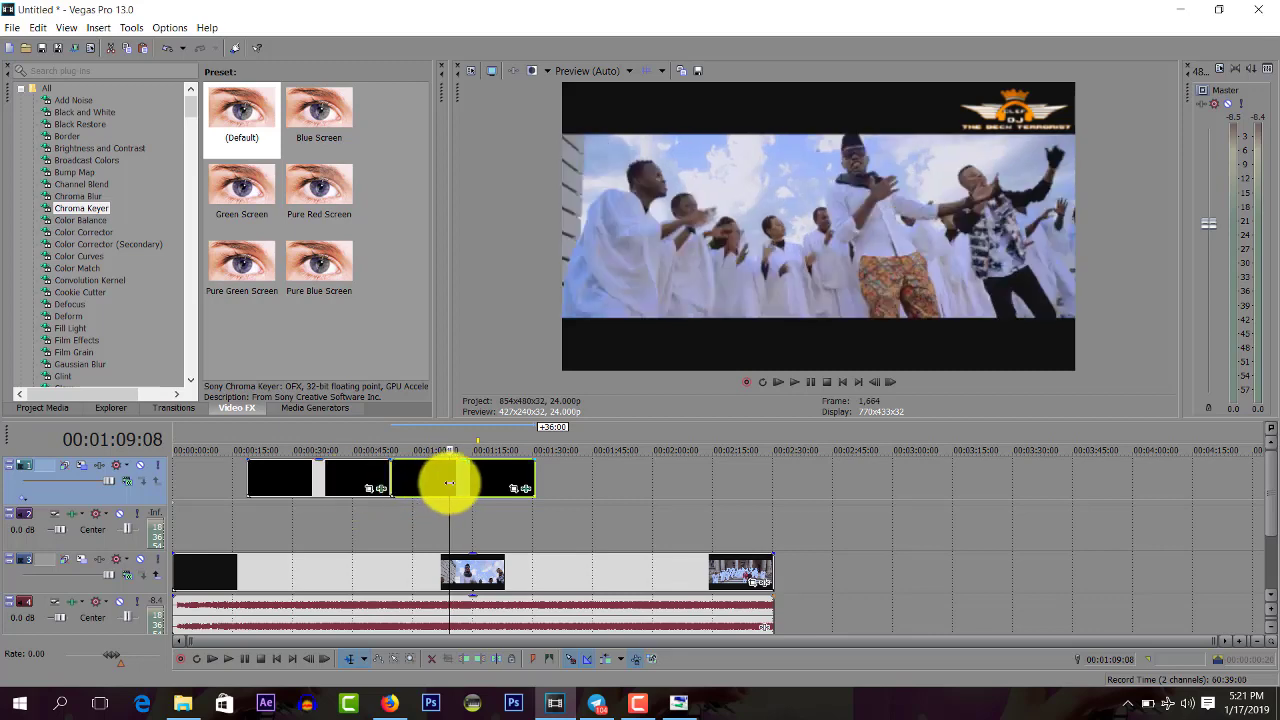
pyautogui.press('Delete')
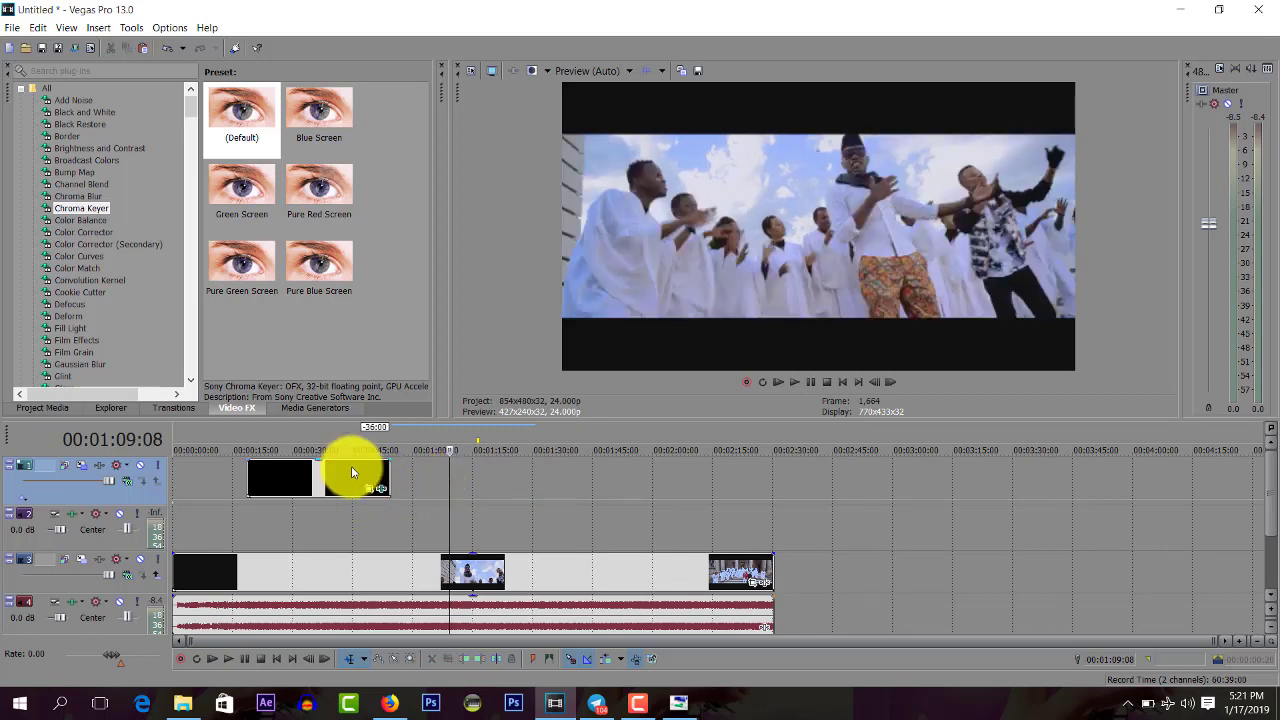
# Step: Move the remaining logo event to the timeline start and extend it so it loops until about 7 seconds before the video's end
pyautogui.moveTo(354, 473); pyautogui.dragTo(176, 472)
pyautogui.click(177, 566)
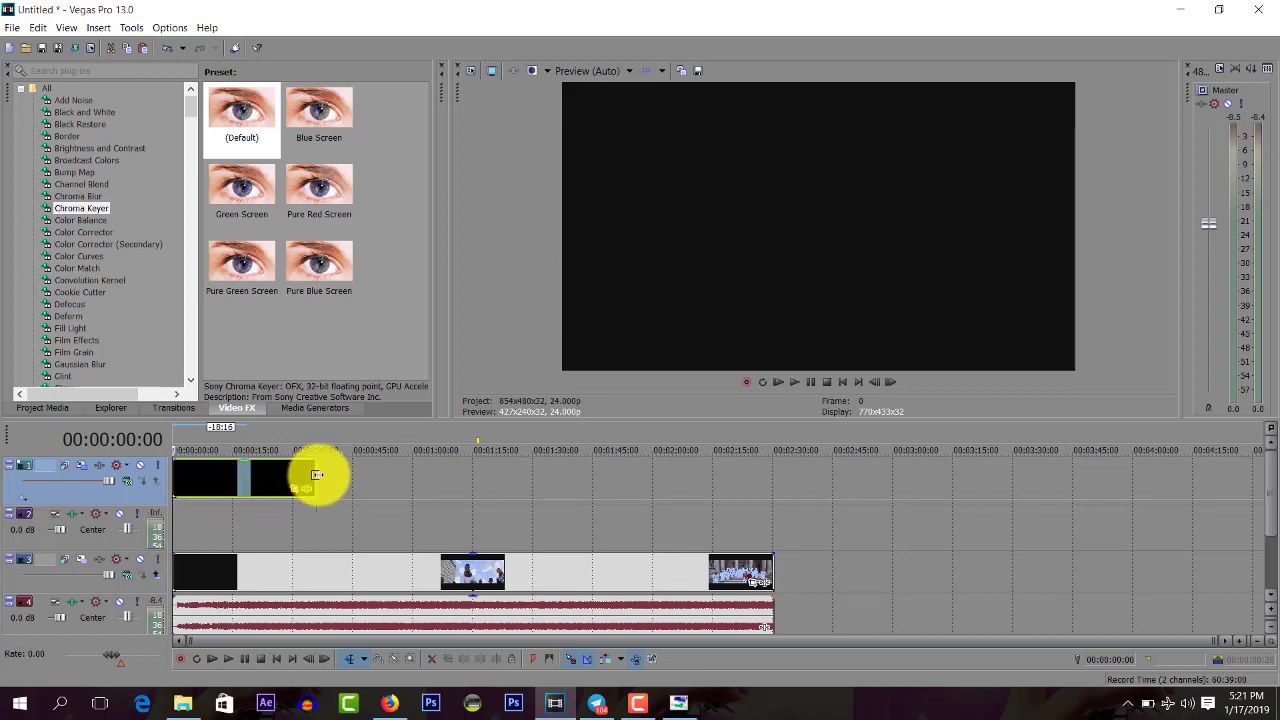
pyautogui.moveTo(316, 474); pyautogui.dragTo(774, 485)
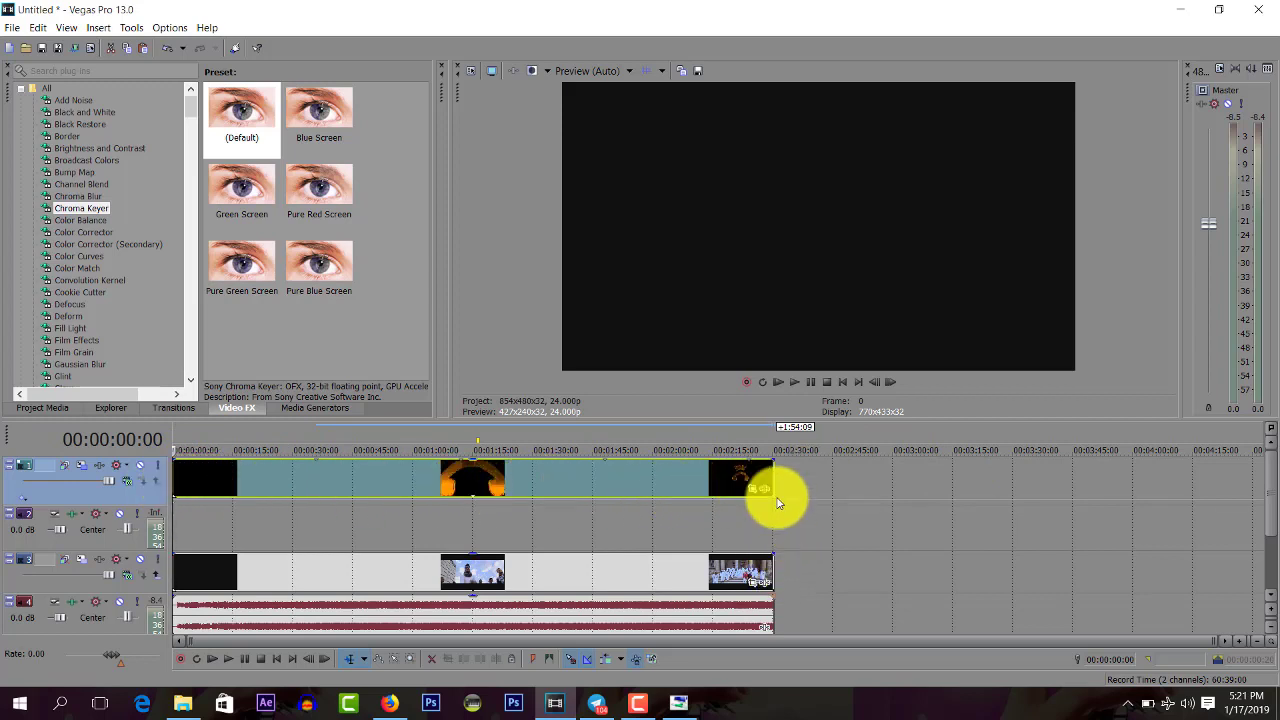
pyautogui.moveTo(770, 475); pyautogui.dragTo(743, 475)
# Step: Check the looping logo over the video at 00:01:54:12 and several earlier points, ending at 00:01:34:12
pyautogui.click(631, 491)
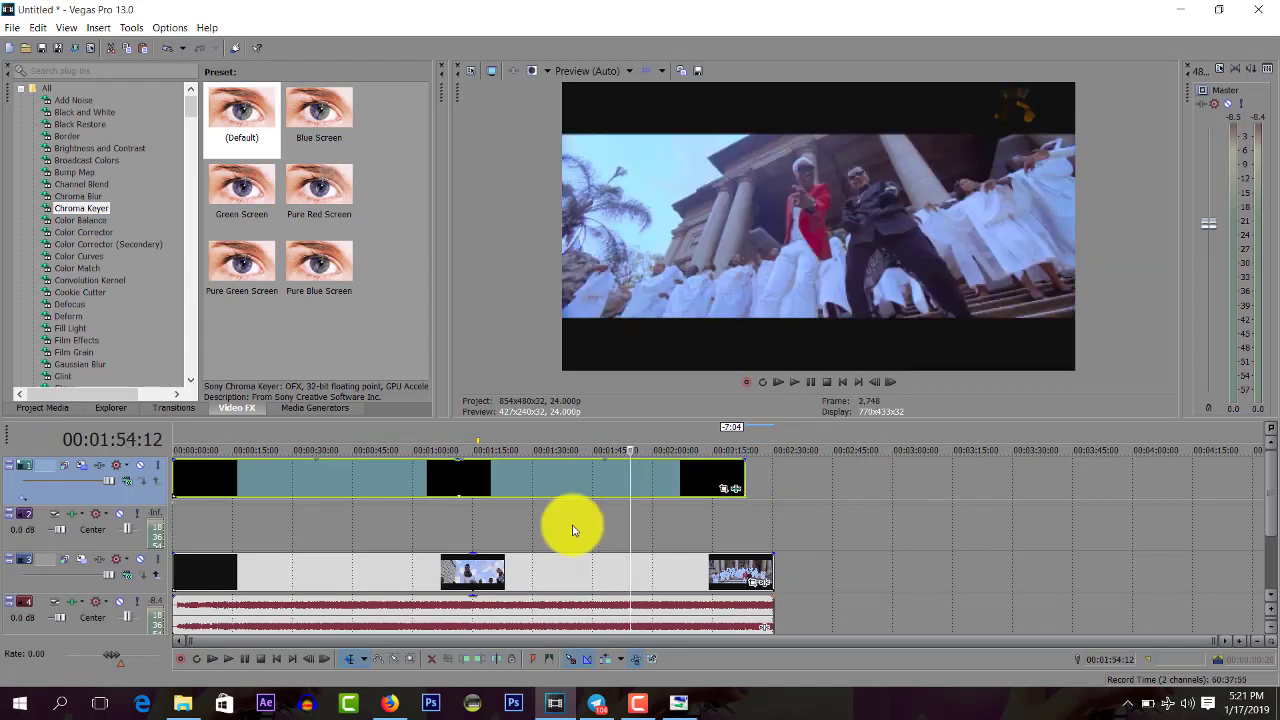
pyautogui.click(524, 523)
pyautogui.click(550, 524)
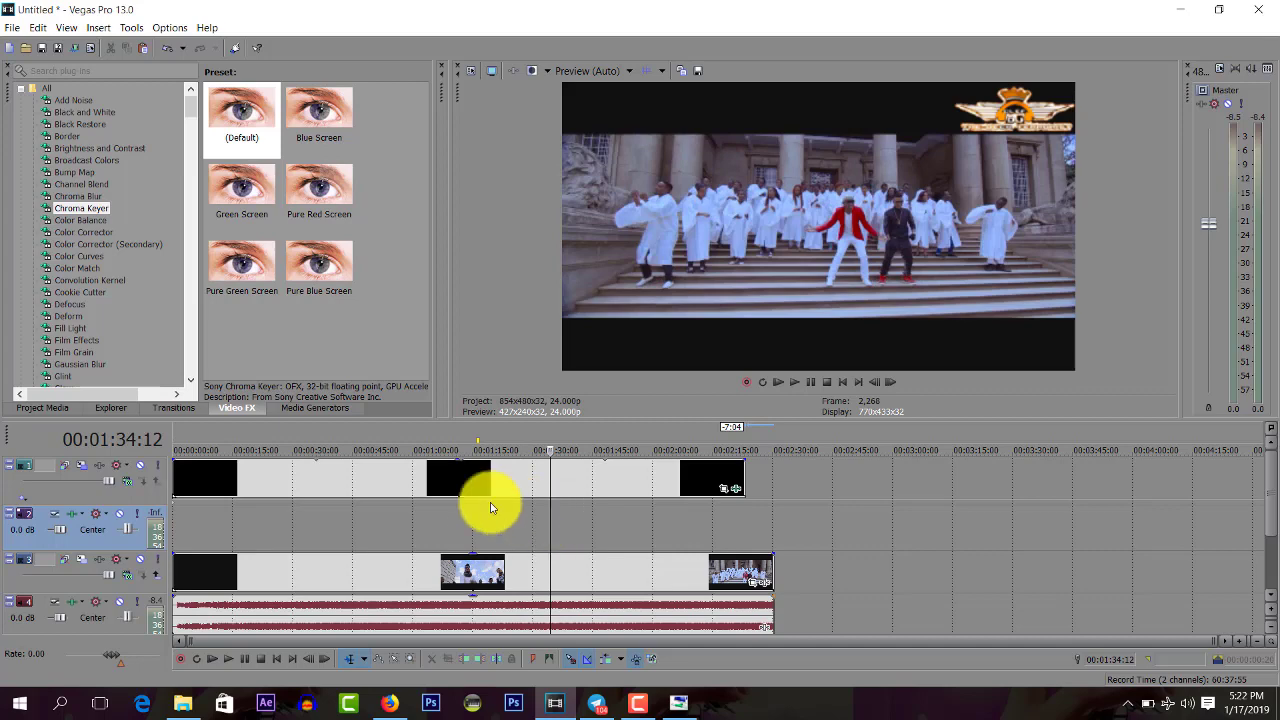
# Step: Set the time selection to the whole project, ending at 00:02:30:10, and check the logo at 00:01:44:12, 00:02:01:00 and 00:01:59:08
pyautogui.hotkey('ctrl', 'a')
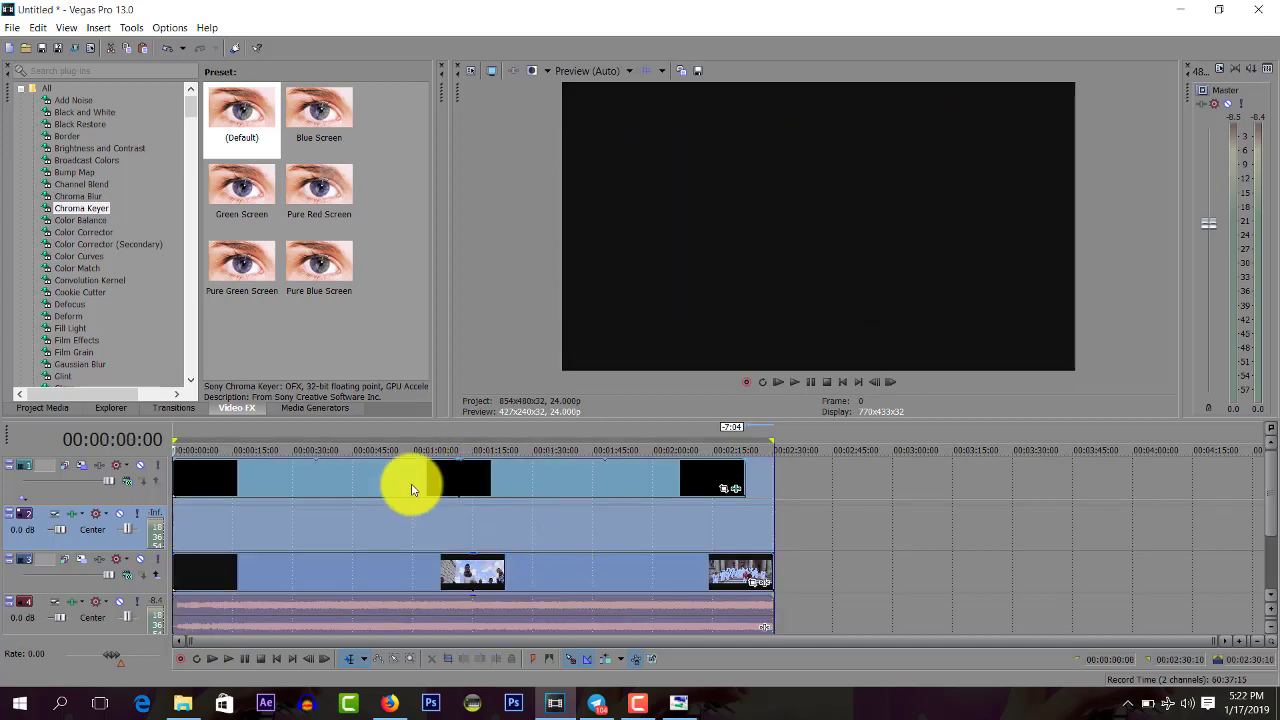
pyautogui.click(591, 506)
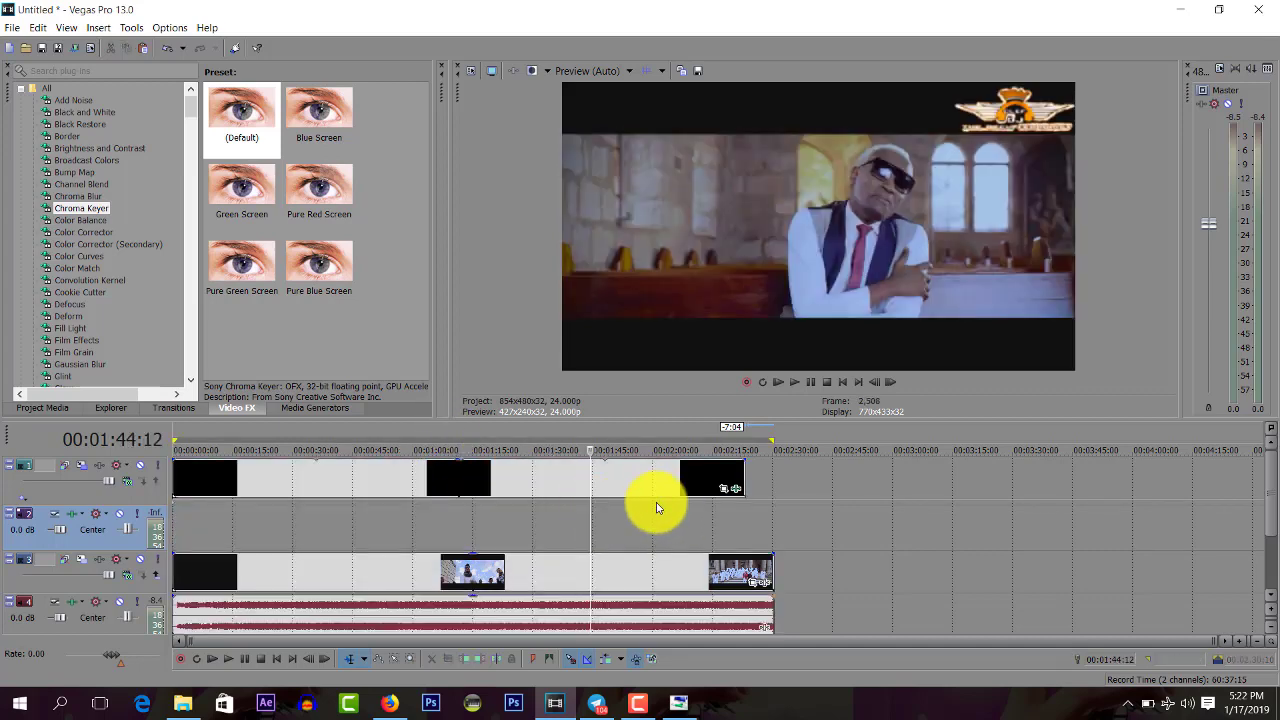
pyautogui.click(656, 508)
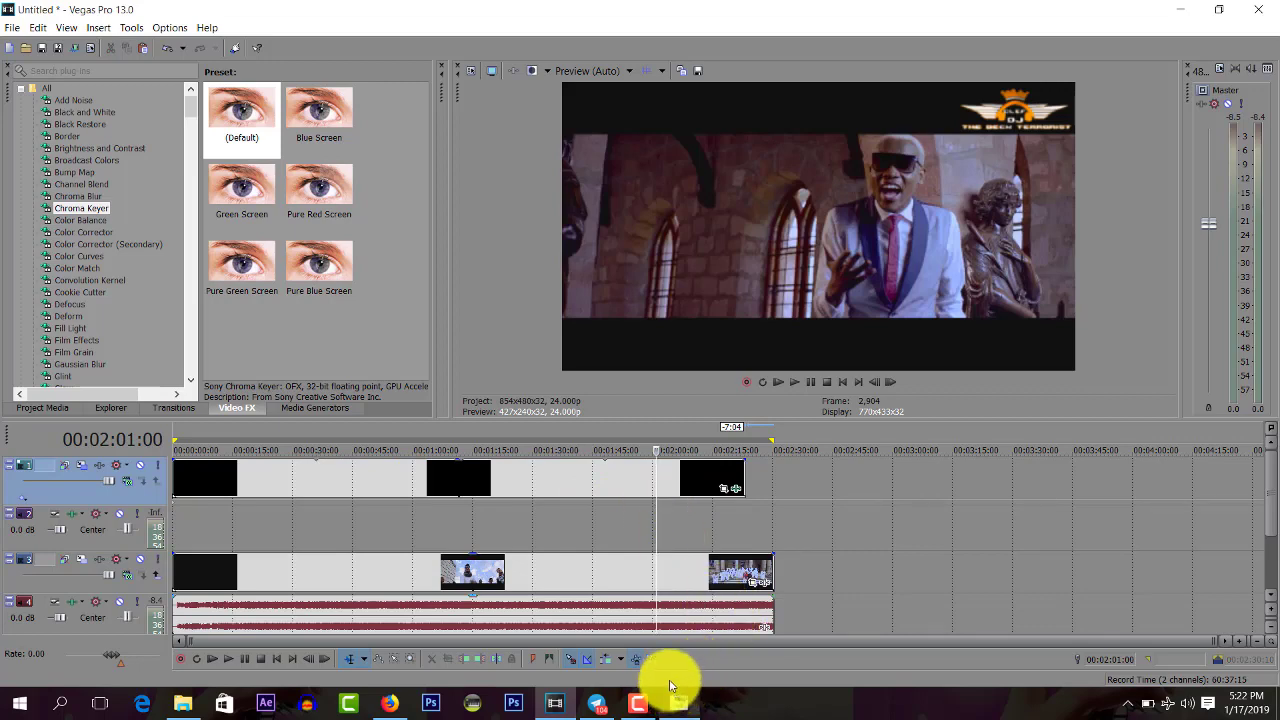
pyautogui.click(650, 520)
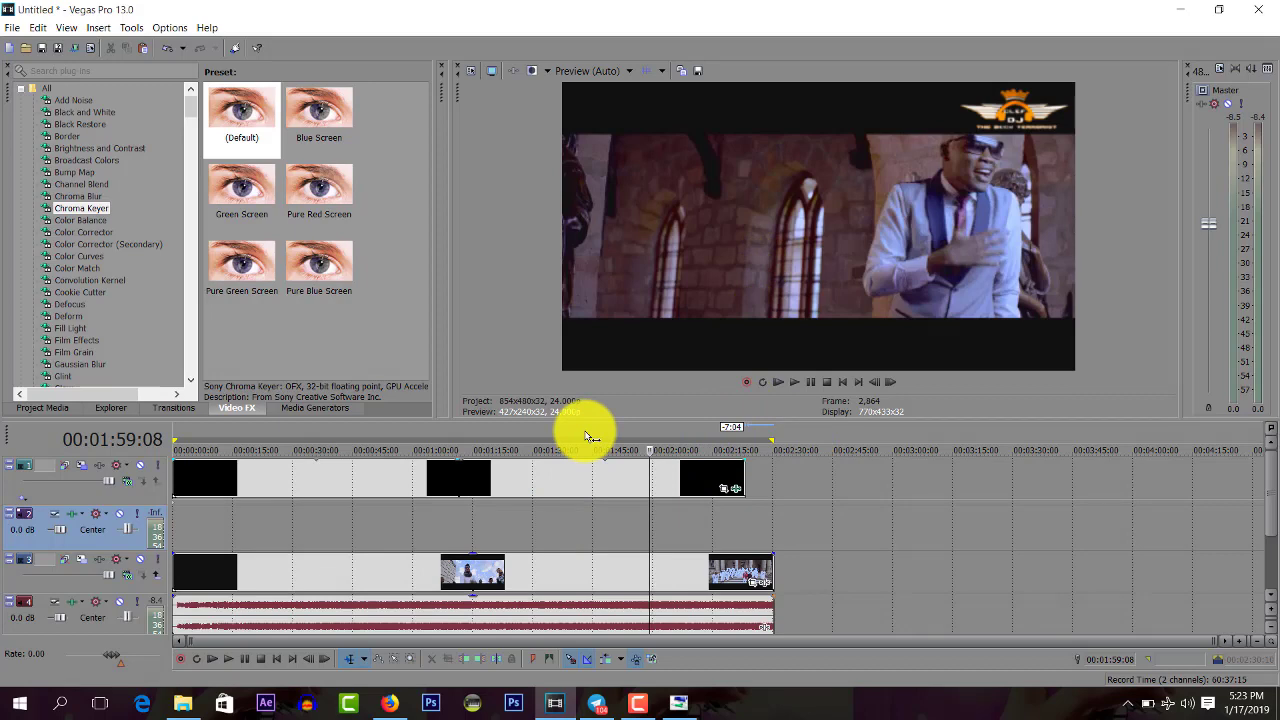
pyautogui.click(636, 710)
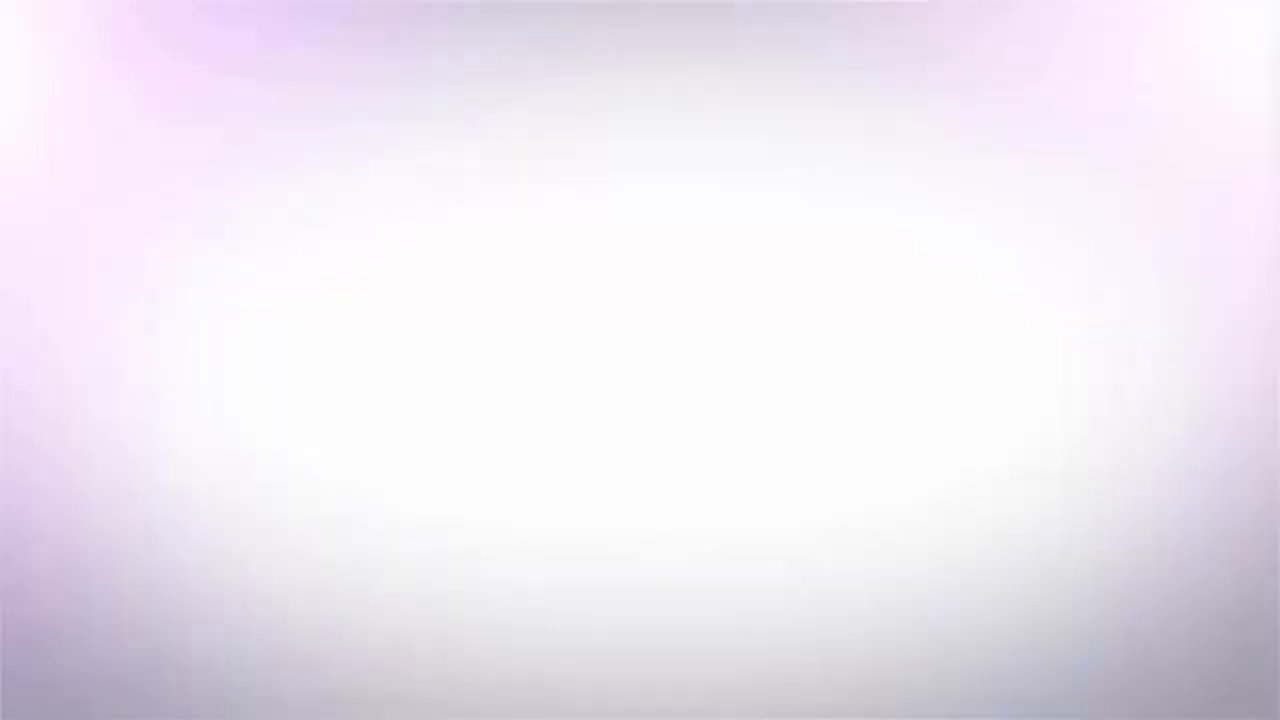